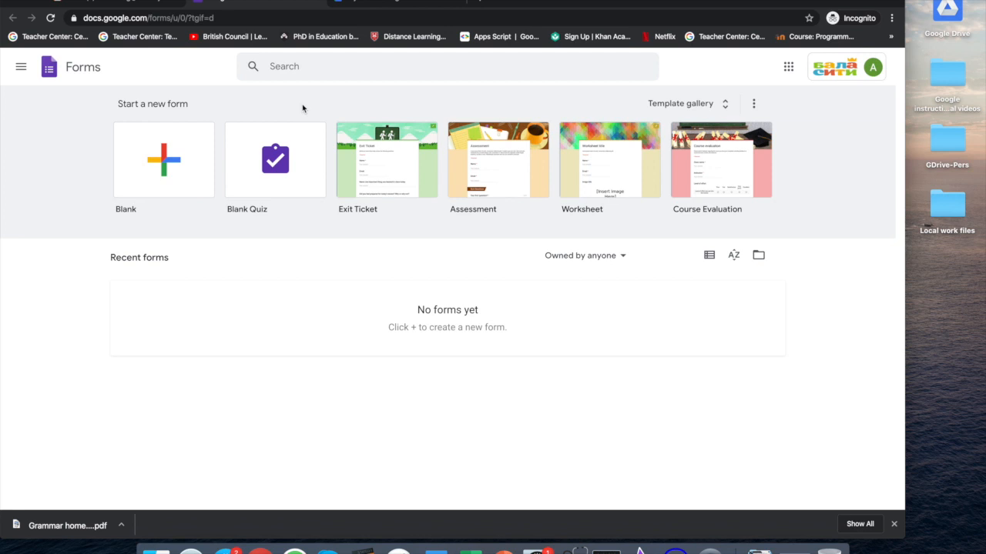
Step: Create a blank form and title it "What is your name"
left_click(166, 162)
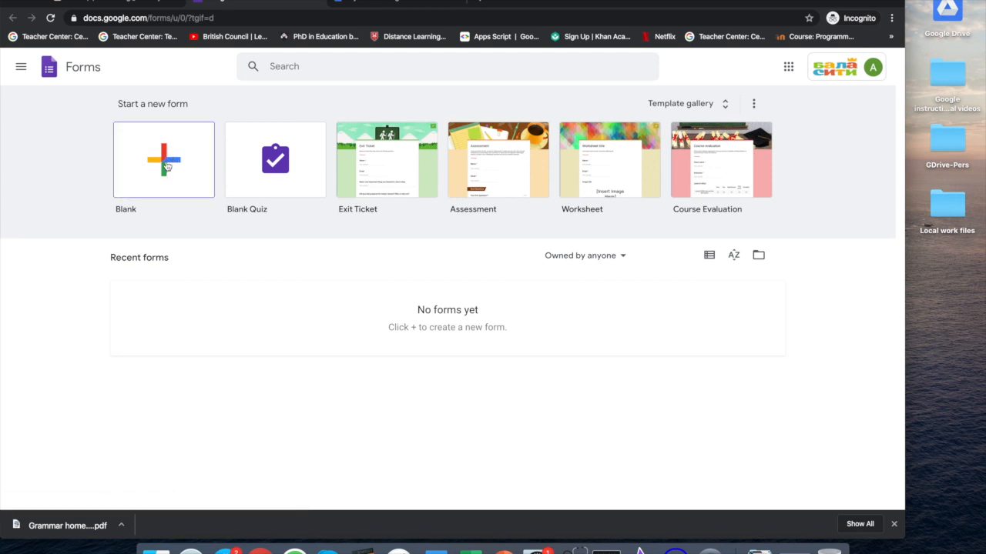
left_click(162, 170)
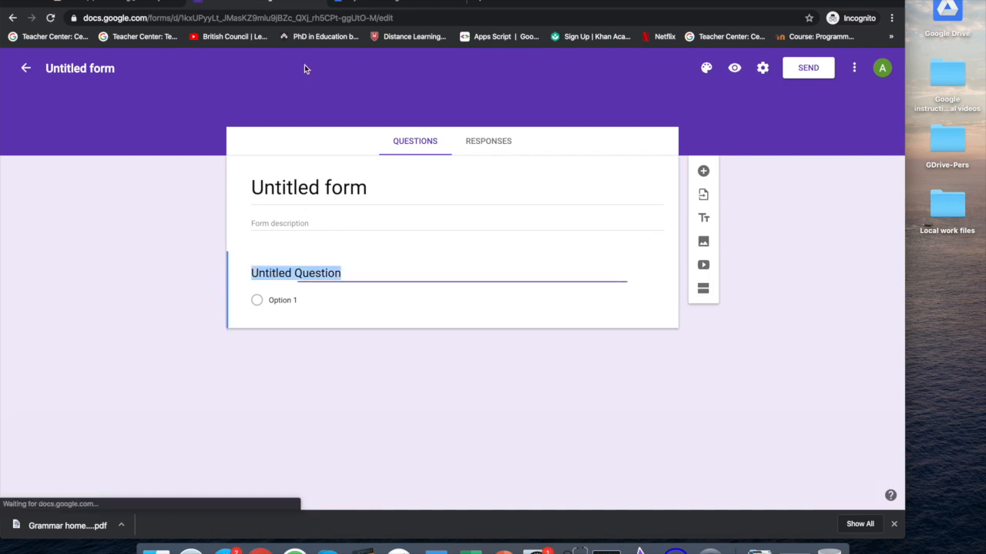
left_click(531, 230)
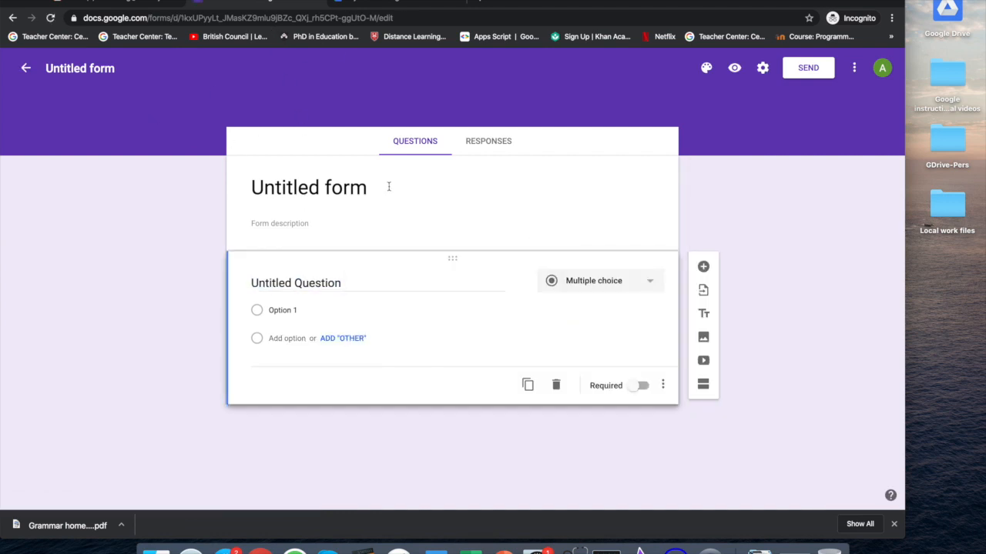
left_click(329, 189)
type("W")
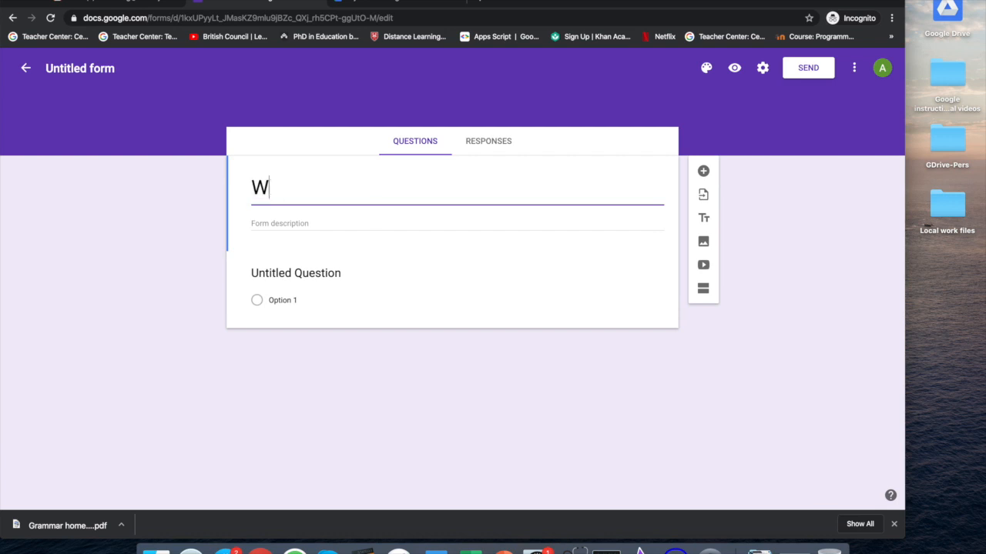
type("hat is your name")
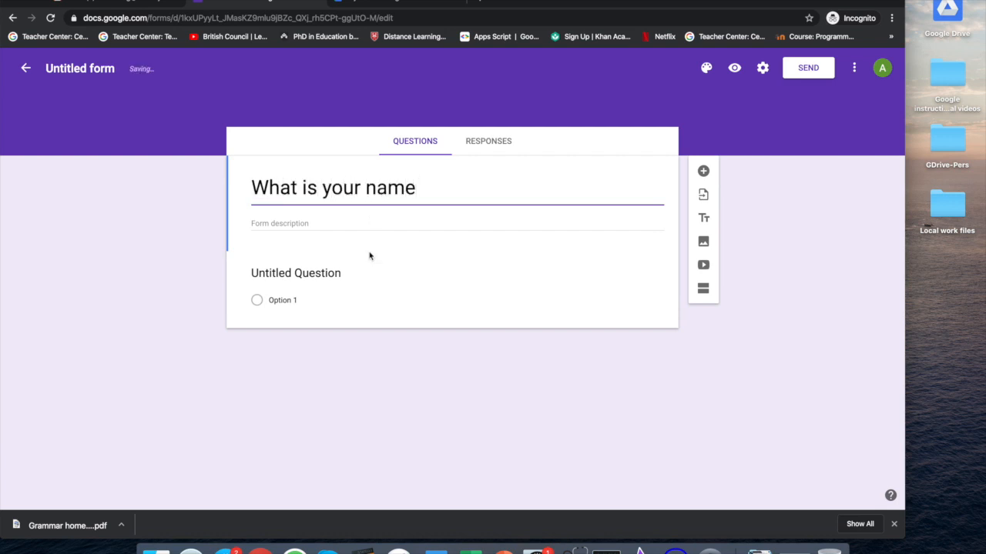
Step: Make the first question "What is your name?" with the Short answer type
left_click(331, 275)
type("What ")
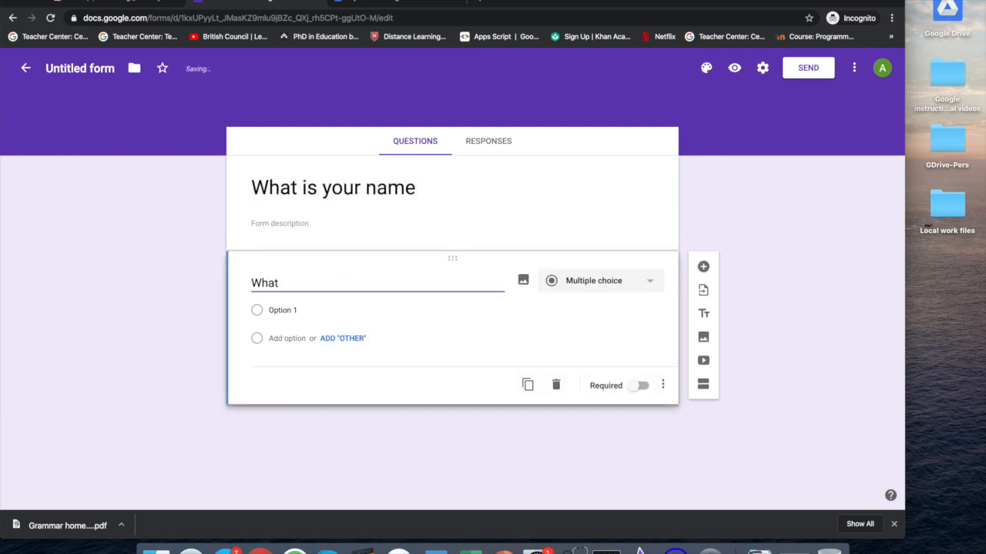
type("is your name?")
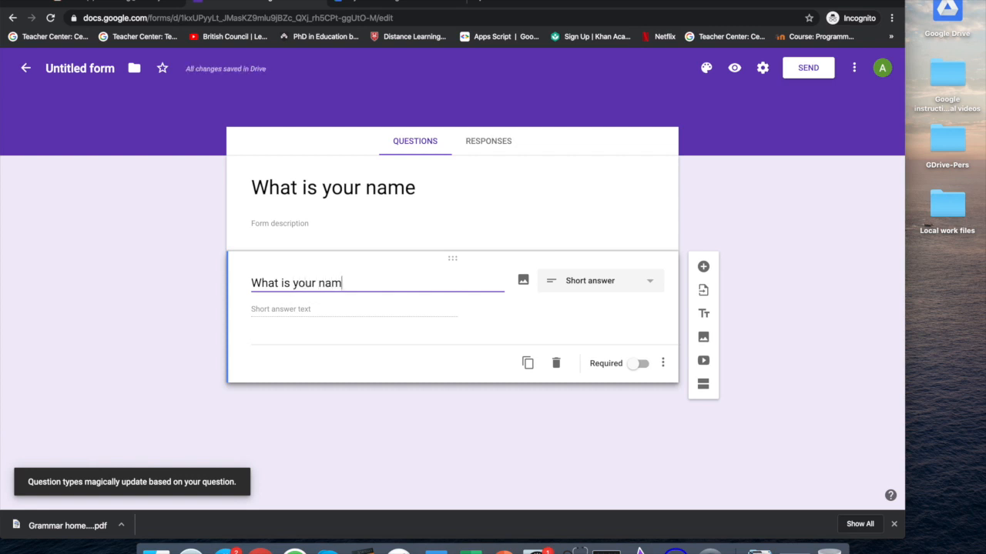
left_click(582, 286)
left_click(587, 197)
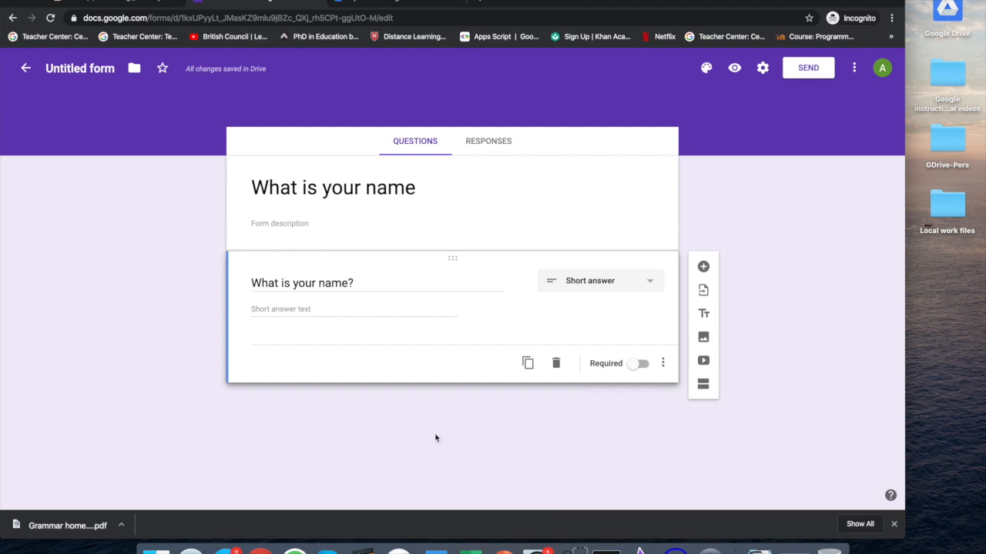
Step: Add a second question, "How old are you?", with the Multiple choice type
left_click(703, 266)
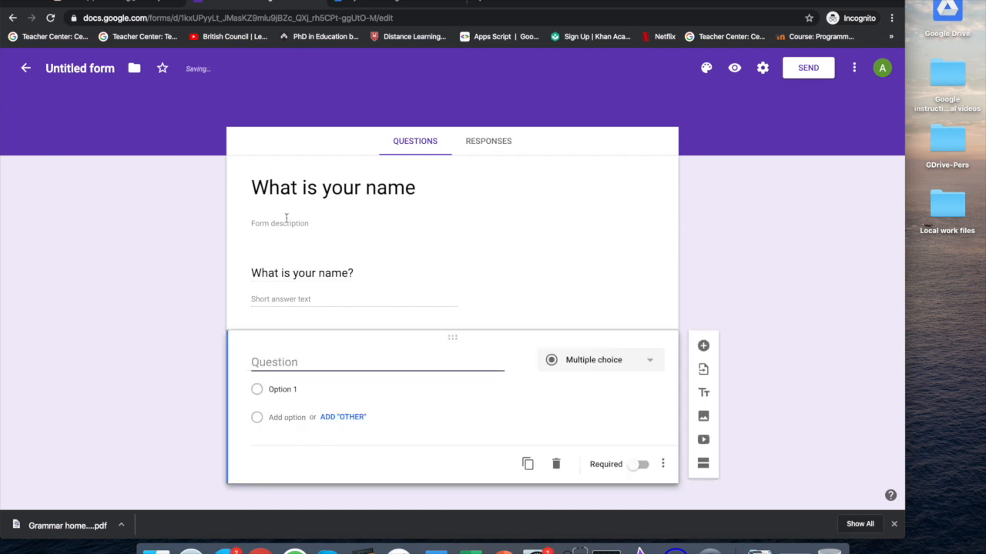
type("How ")
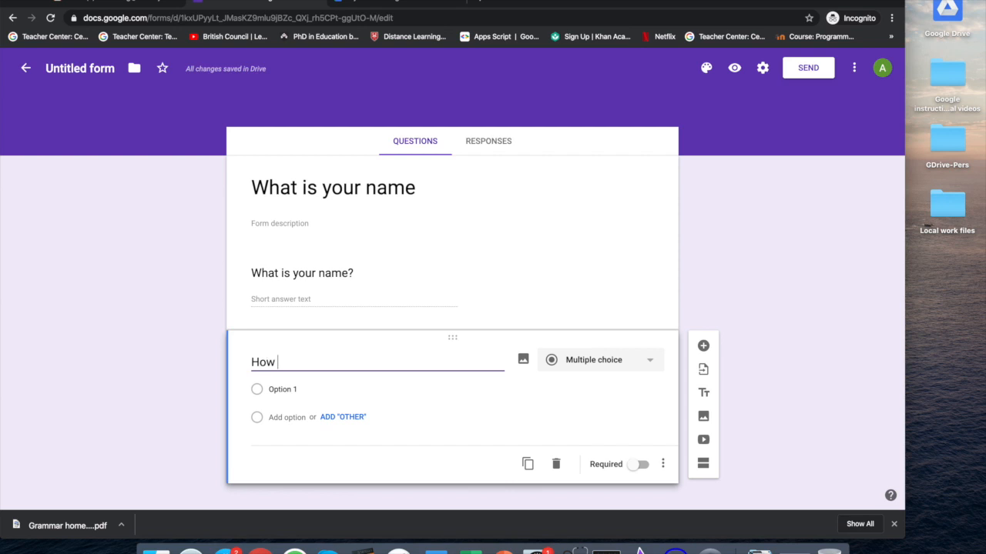
type("old are you?")
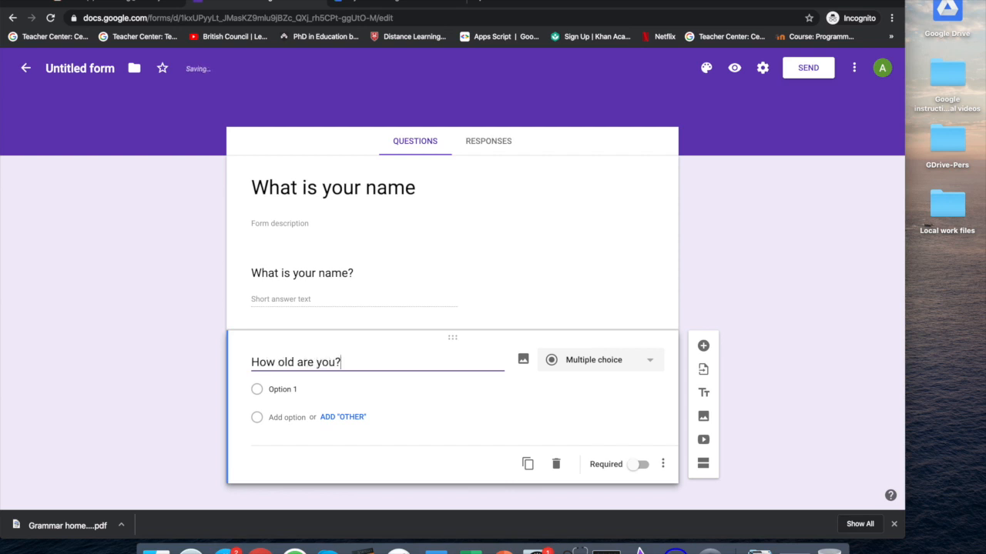
left_click(590, 361)
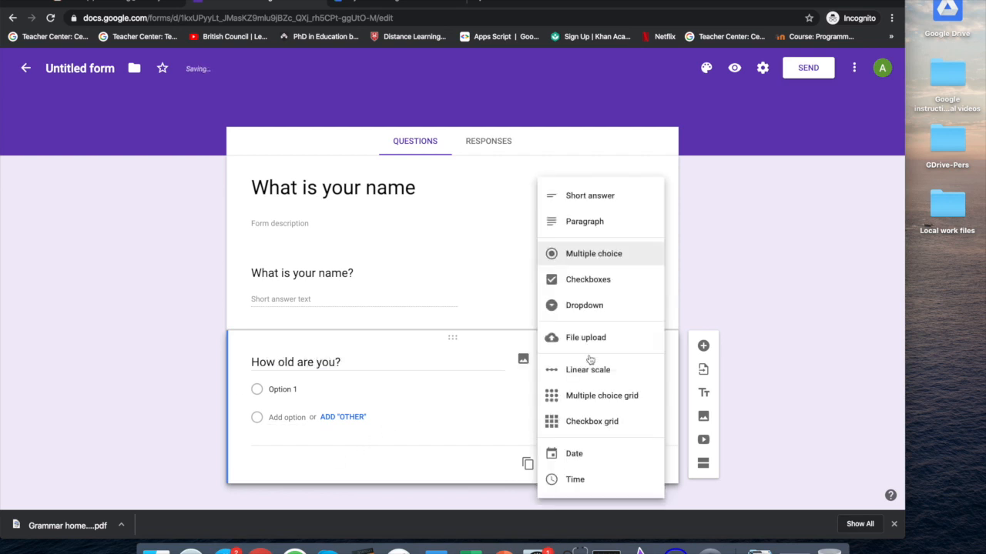
left_click(592, 253)
Step: Give the age question the answer options 0-18, 19-80 and Over 80
left_click(283, 389)
type("0-18")
left_click(287, 417)
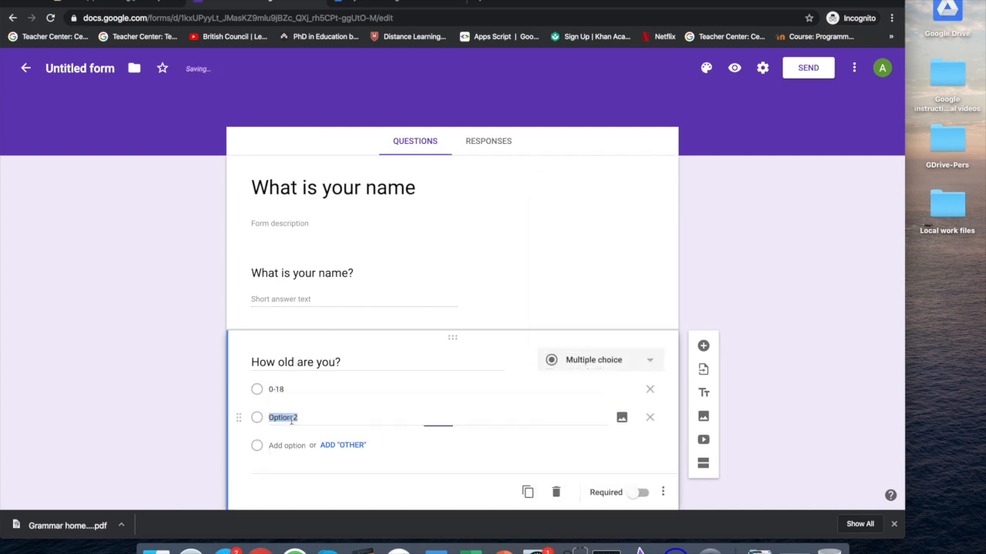
type("19")
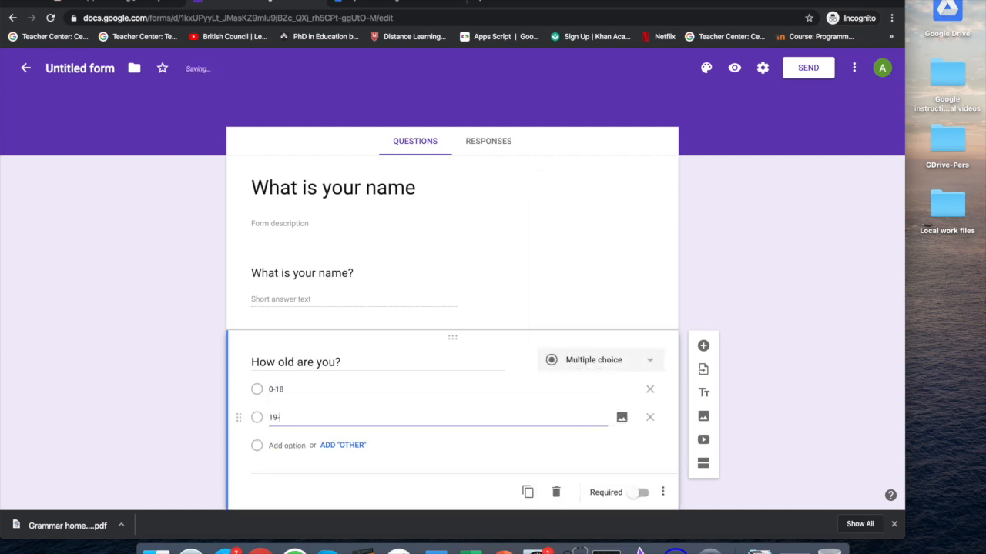
type("-80")
left_click(281, 445)
type("Over")
left_click(766, 390)
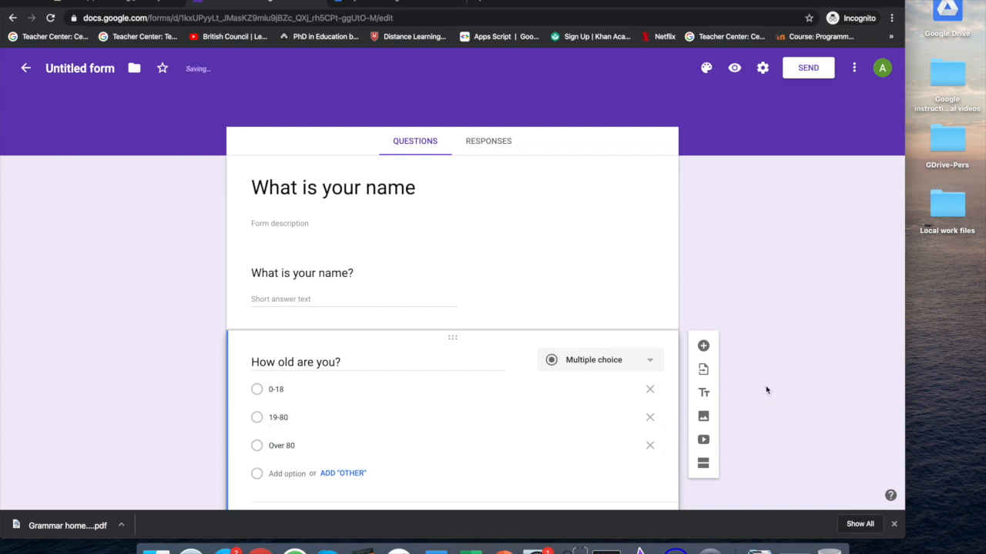
Step: Add a third question, "Where do you live?", with the Checkboxes type
scroll(766, 389, "down", 2)
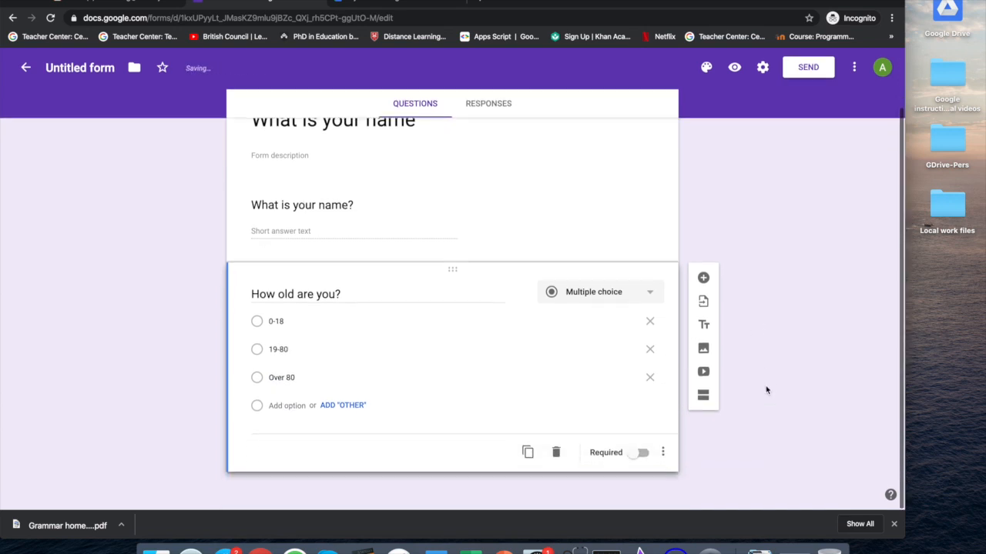
left_click(704, 279)
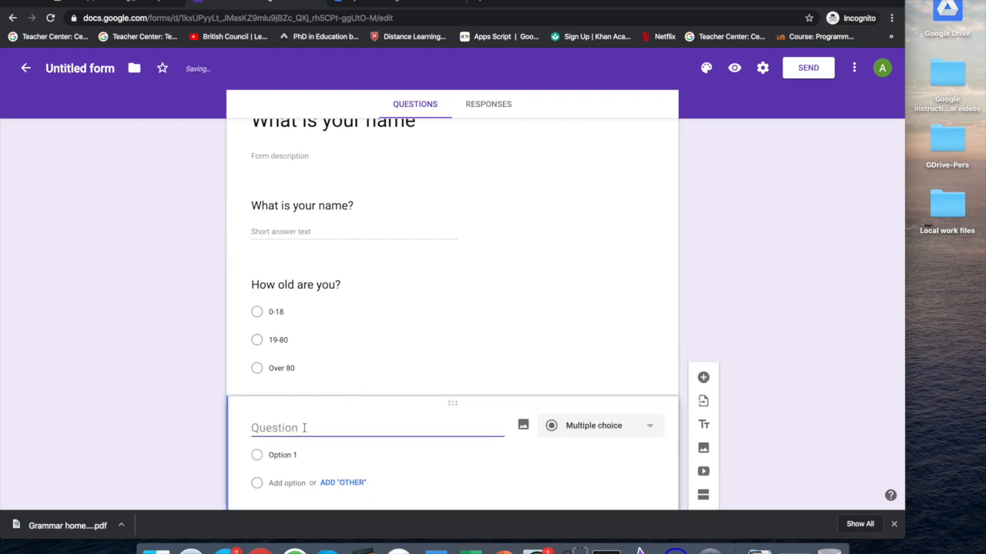
type("Where do you live?")
scroll(583, 350, "down", 2)
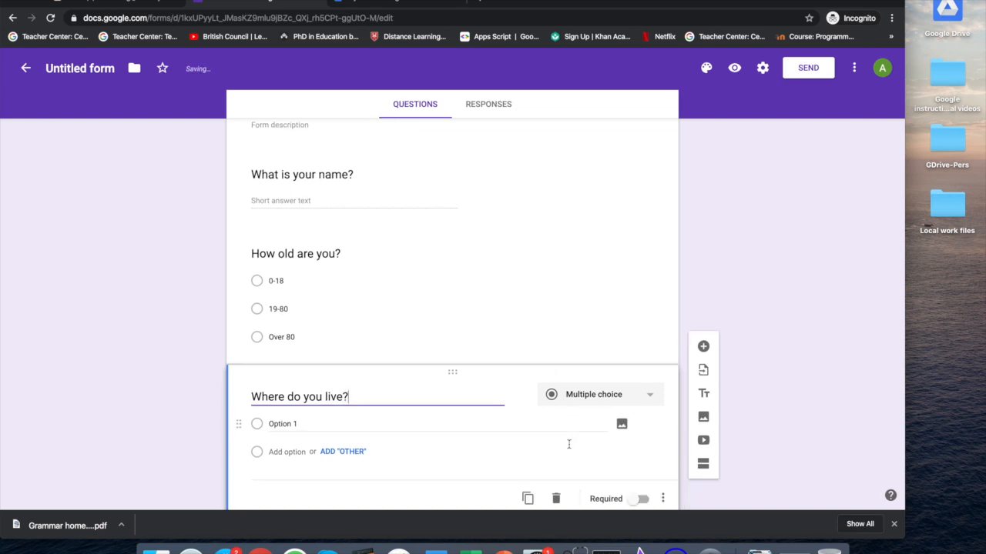
left_click(582, 349)
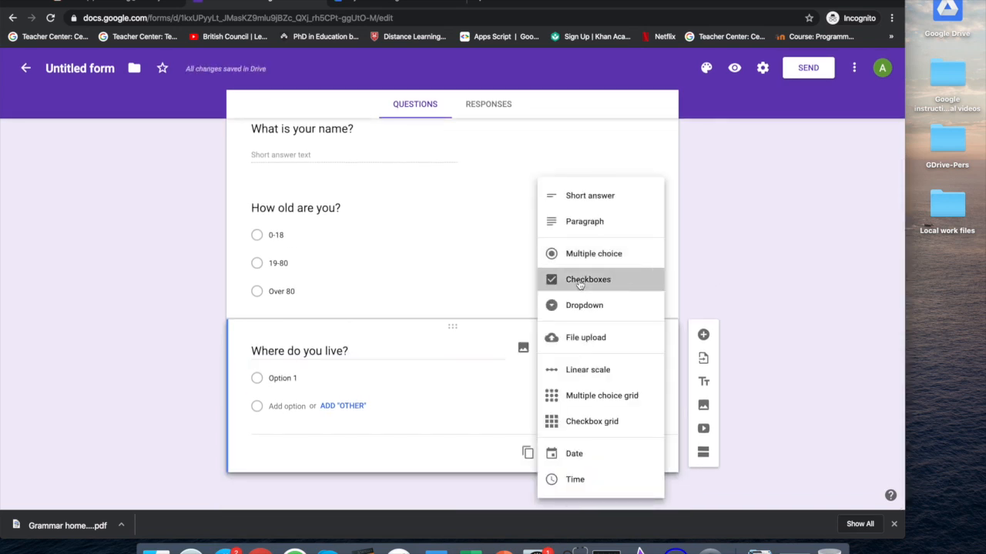
left_click(582, 280)
Step: Give the "Where do you live?" question the answer options Kazan, UK and USA
left_click(293, 377)
type("Kazan")
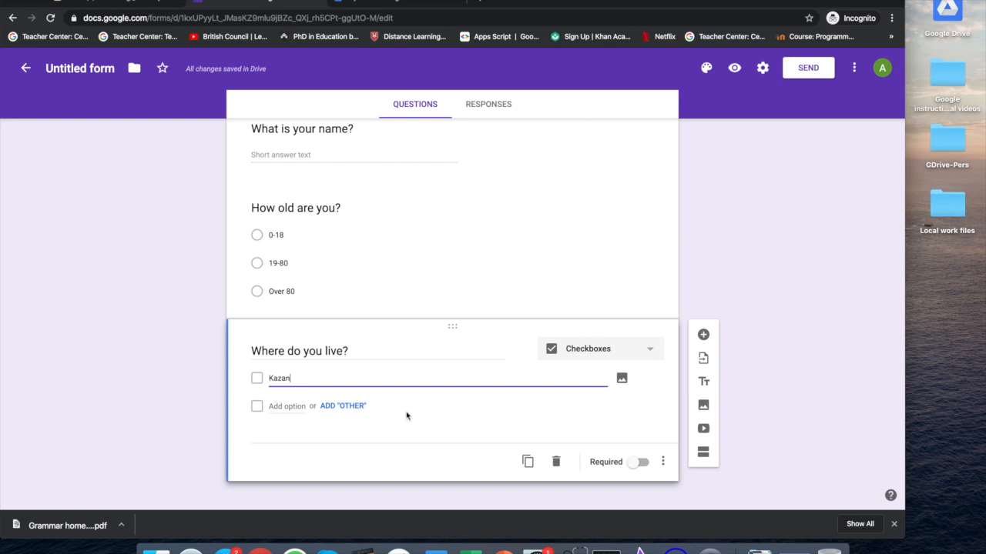
left_click(287, 406)
type("UK")
left_click(278, 434)
type("USA")
left_click(207, 409)
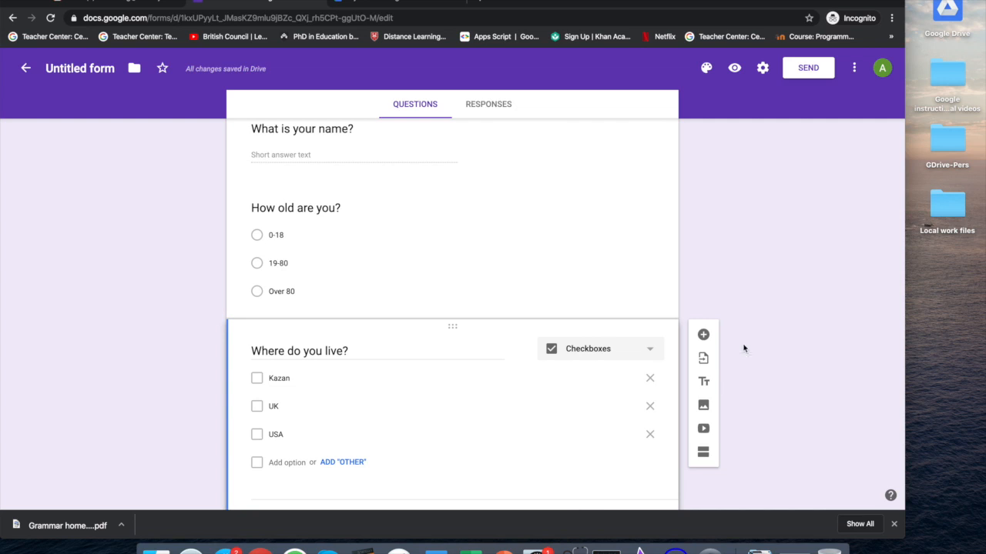
Step: Look over the finished questions and name the form file "What is your name" to match its title
scroll(750, 319, "down", 2)
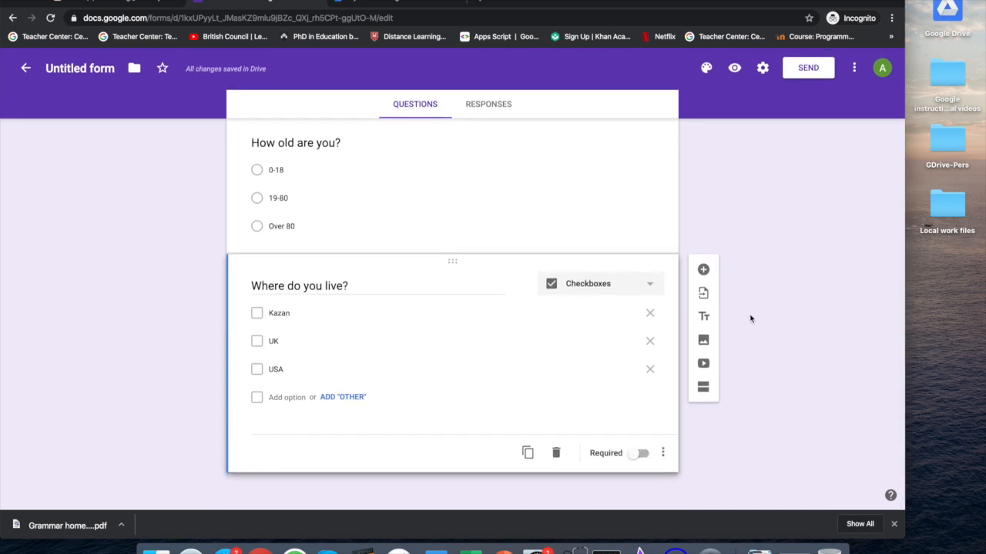
scroll(750, 319, "up", 6)
scroll(751, 319, "down", 6)
scroll(751, 319, "up", 5)
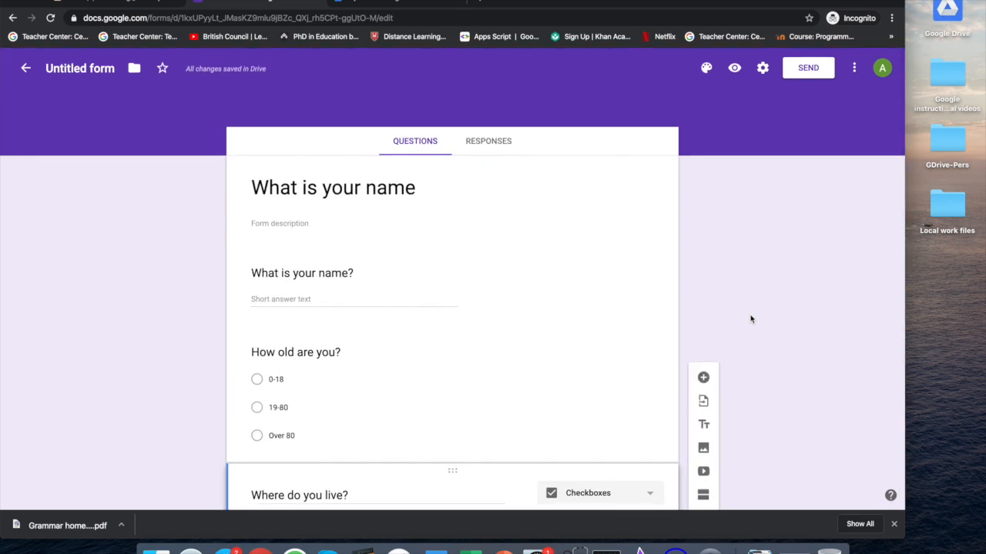
left_click(73, 69)
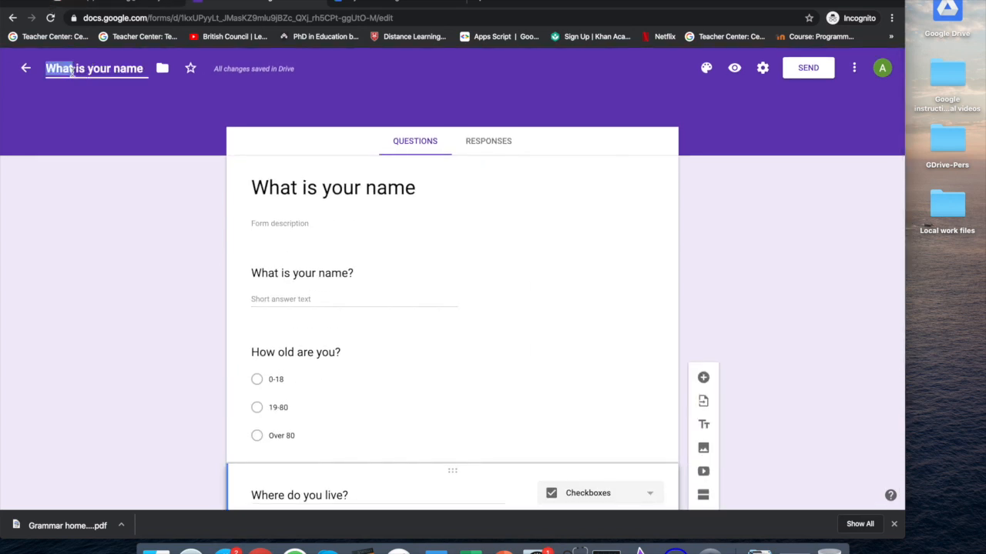
left_click(57, 68)
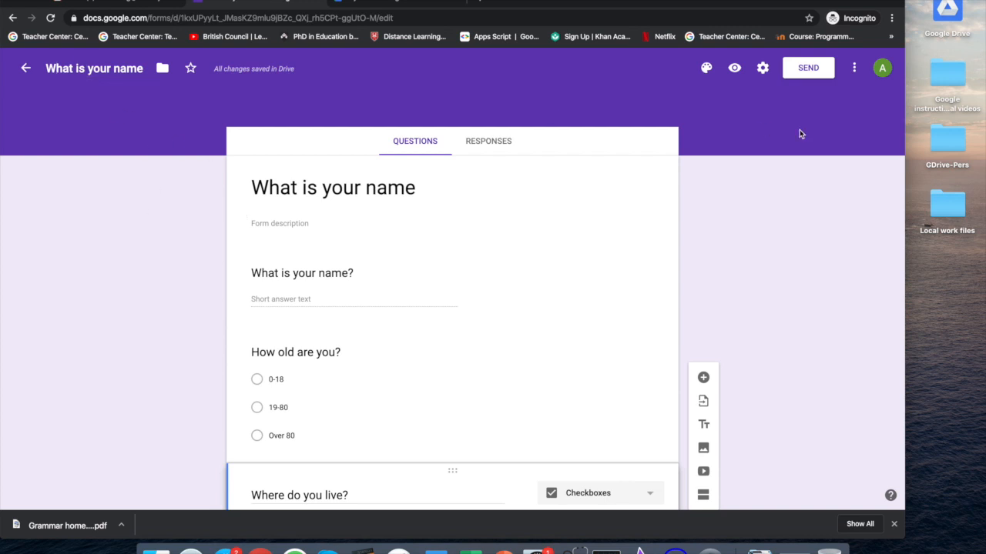
Step: Send the form by email to the recipient's suggested contact address, keeping the default subject and message
left_click(801, 74)
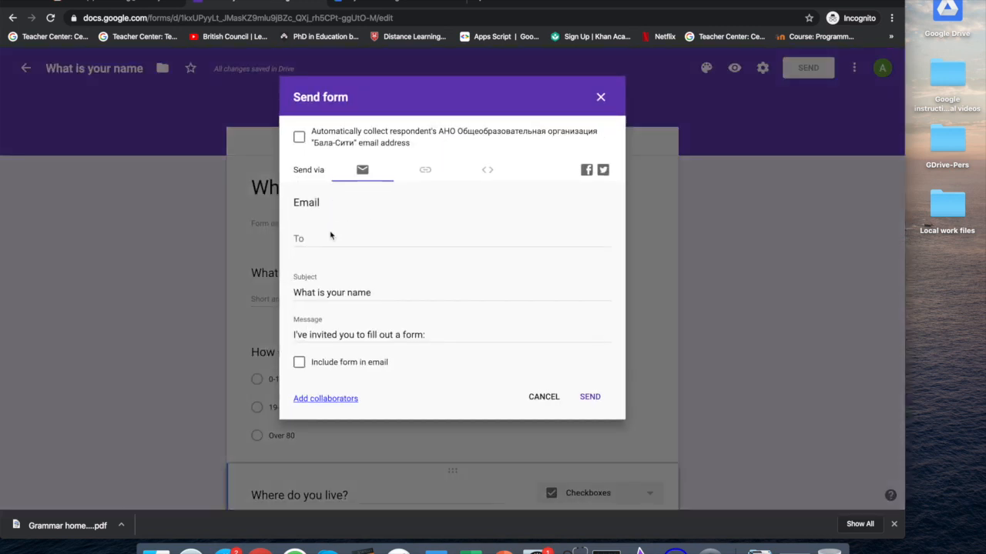
left_click(305, 242)
type("mra")
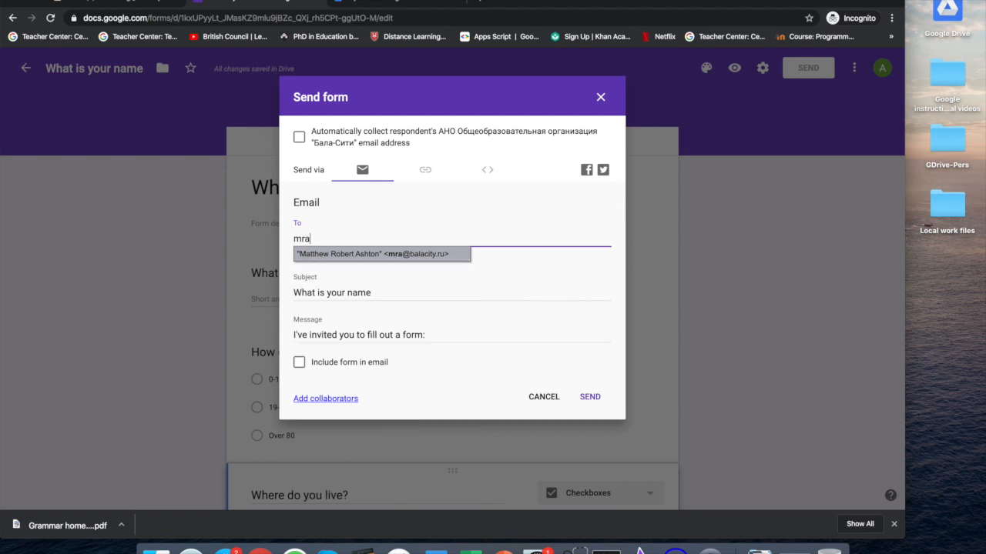
left_click(329, 259)
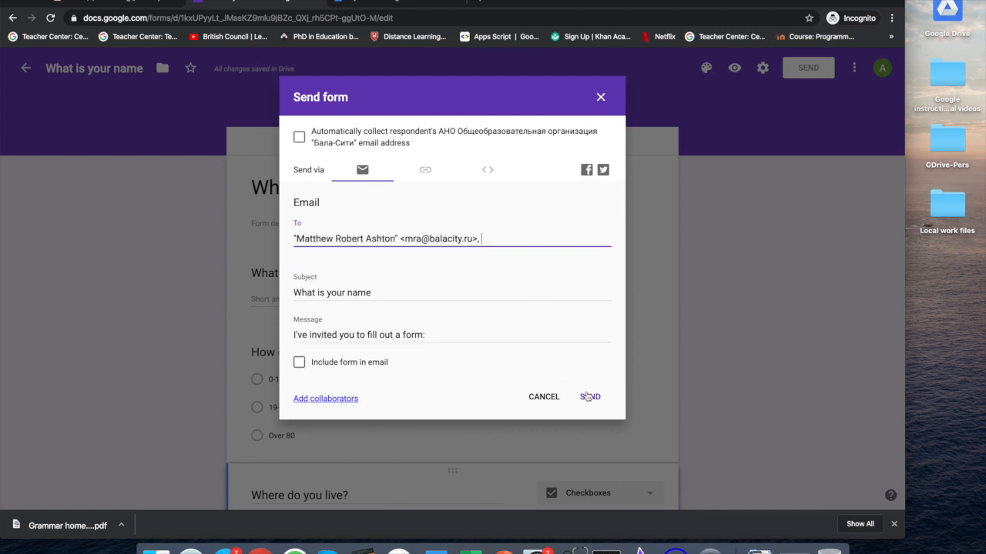
left_click(588, 397)
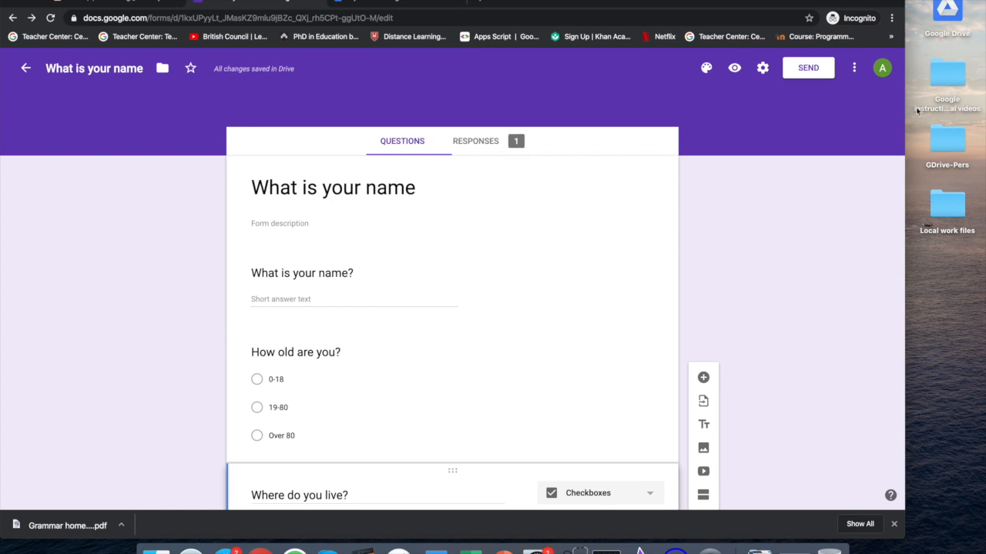
Step: Examine the form's responses, going through the summary for each question and opening the individual response
left_click(512, 144)
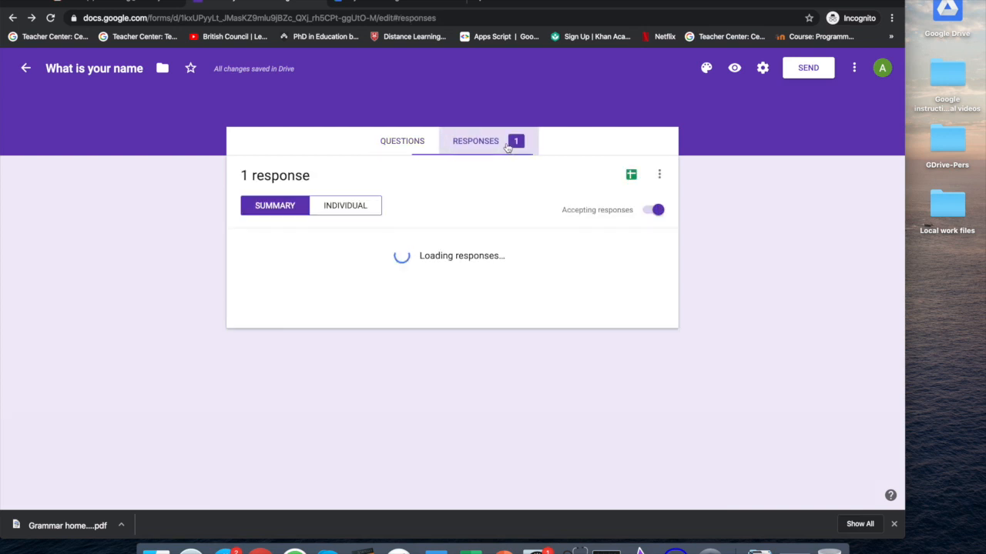
scroll(447, 242, "down", 5)
scroll(446, 242, "down", 2)
scroll(449, 241, "up", 5)
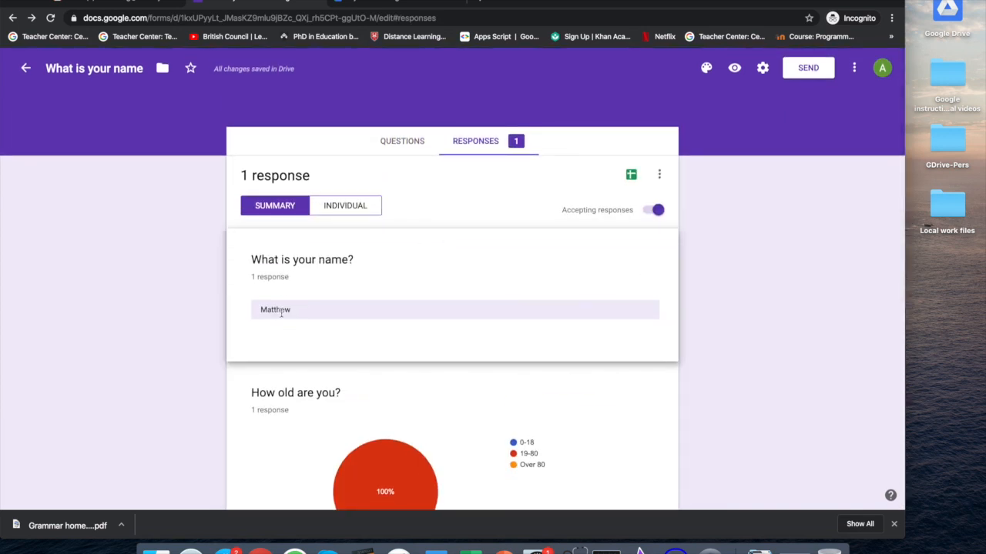
scroll(293, 315, "down", 3)
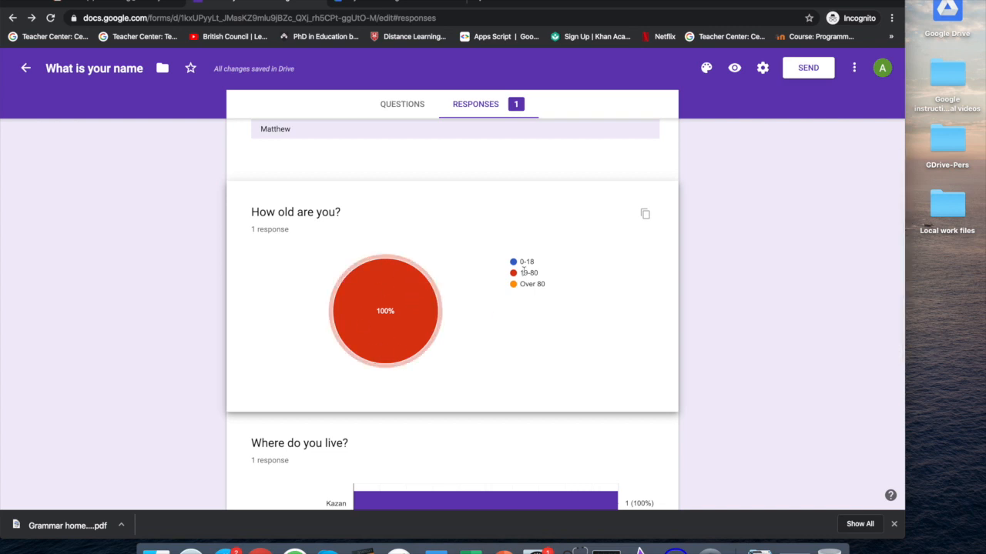
scroll(501, 368, "down", 3)
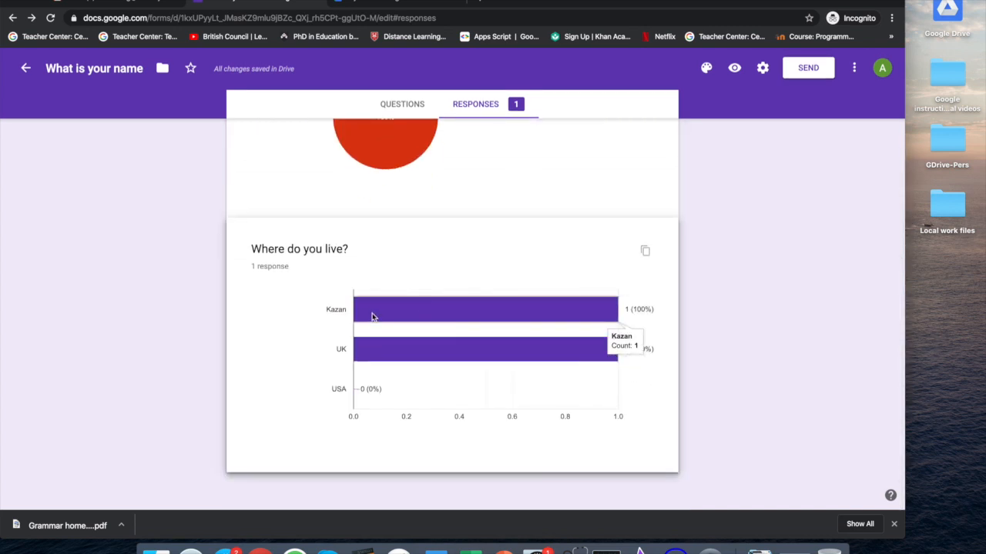
scroll(295, 385, "up", 6)
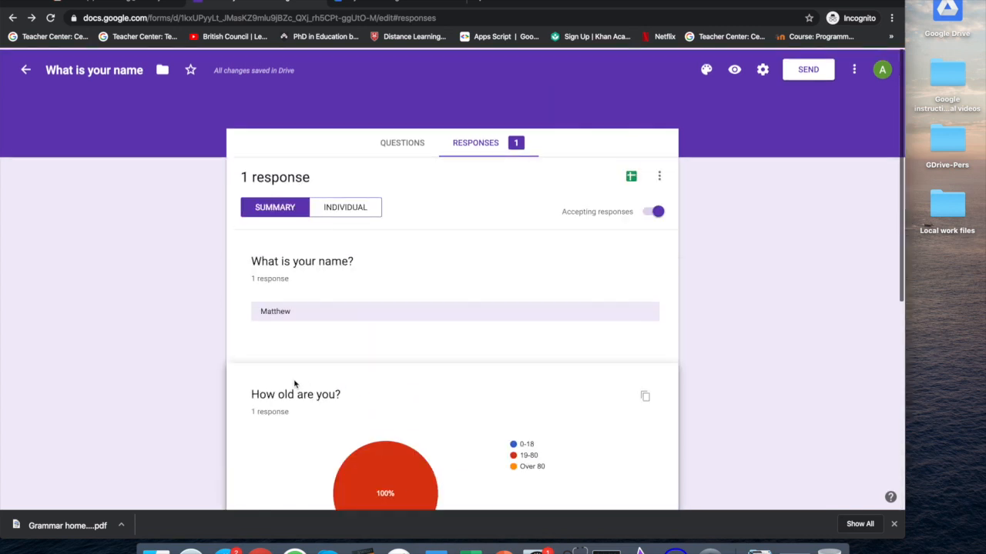
left_click(345, 207)
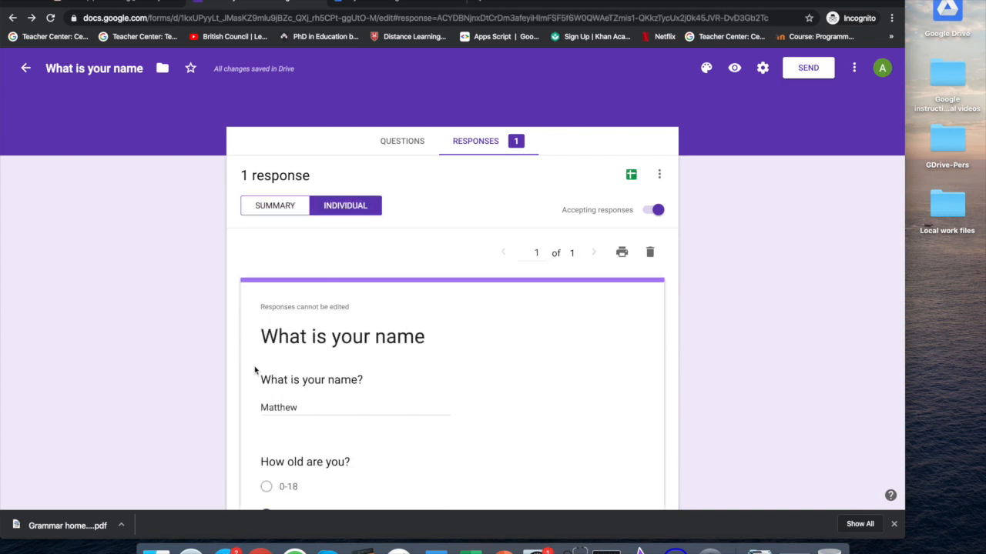
Step: Return to the form's questions and set the form to collect email addresses and always send response receipts
scroll(254, 370, "down", 4)
scroll(255, 370, "up", 4)
left_click(406, 145)
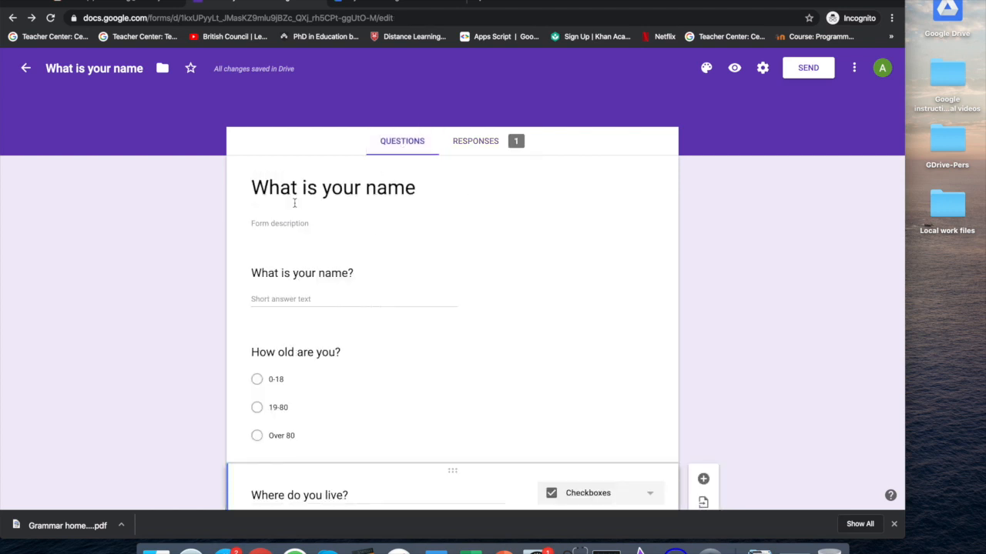
left_click(453, 281)
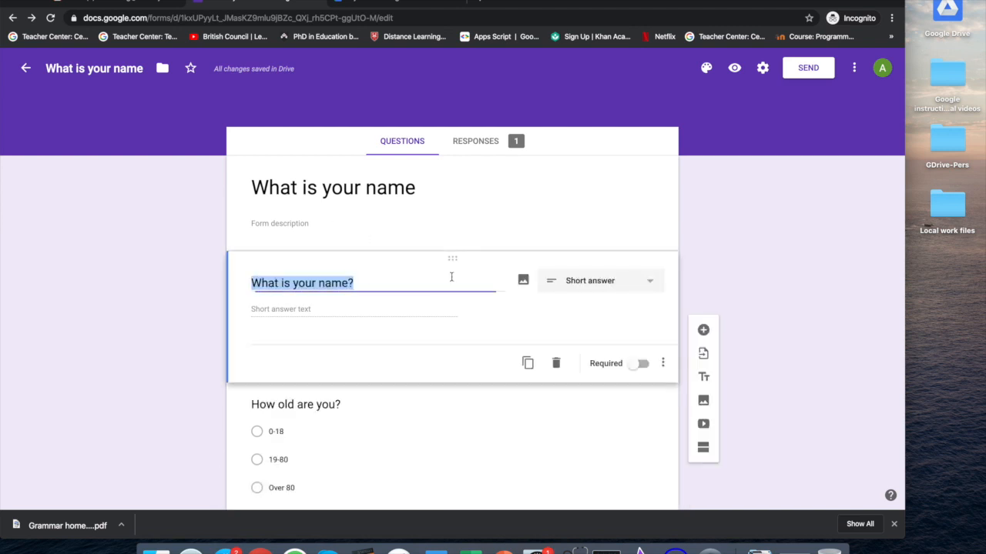
left_click(487, 316)
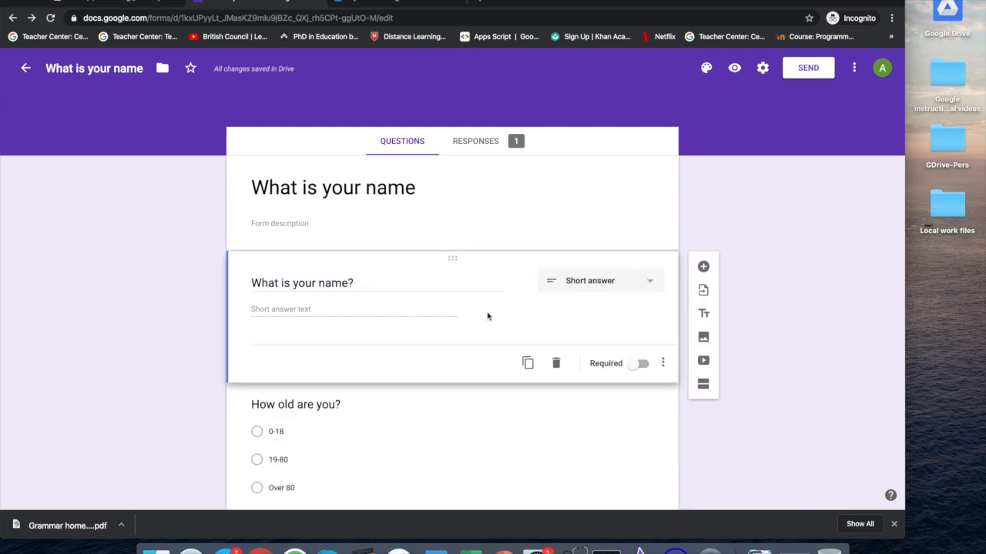
left_click(761, 68)
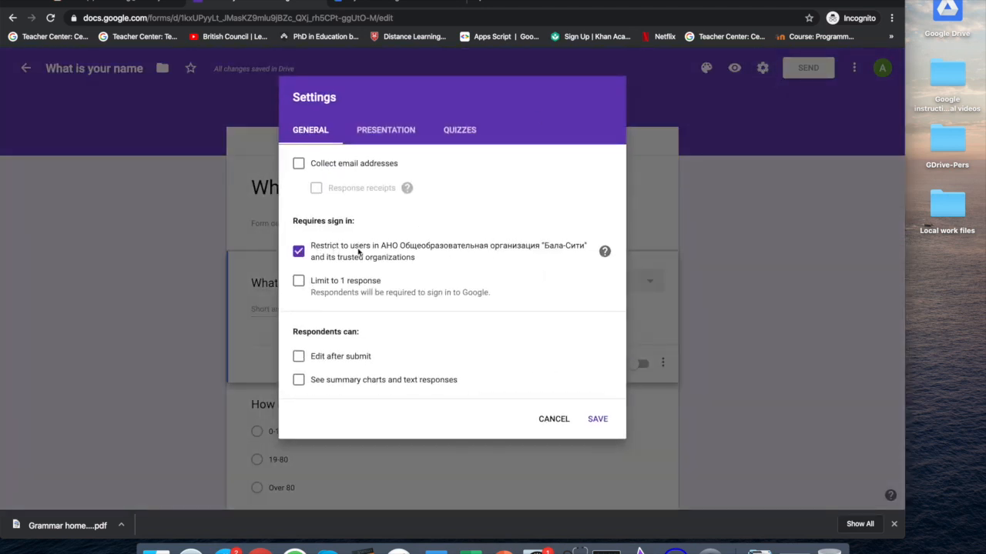
left_click(298, 163)
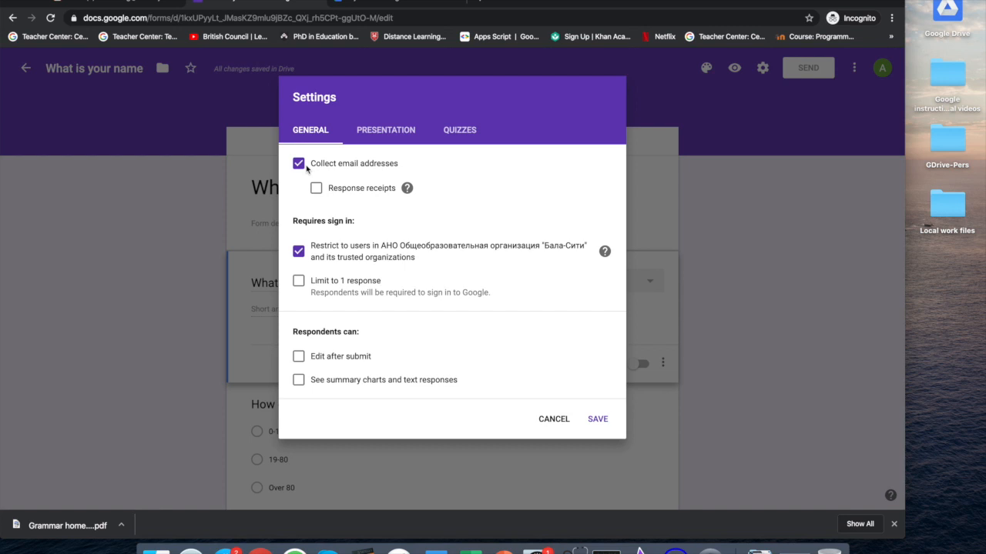
left_click(315, 189)
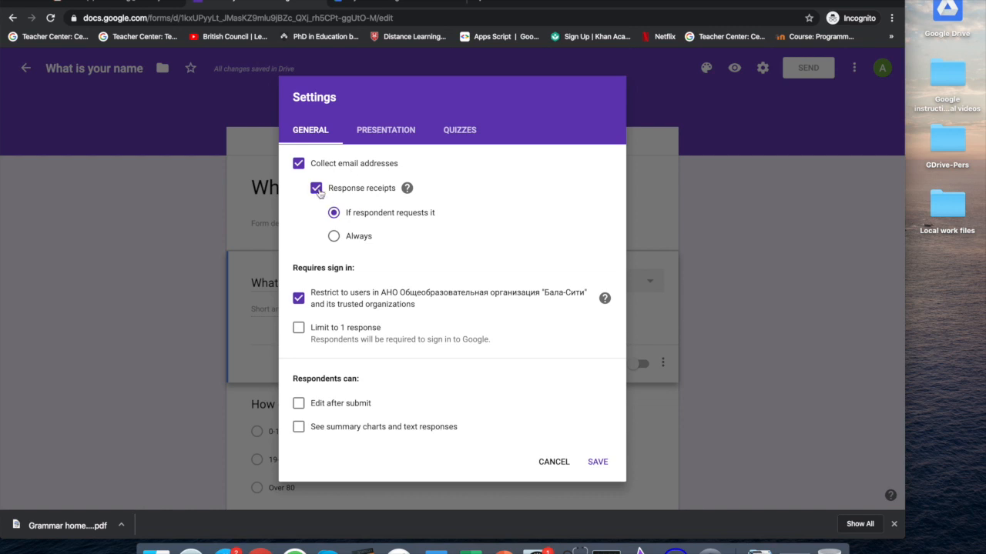
left_click(334, 237)
left_click(603, 466)
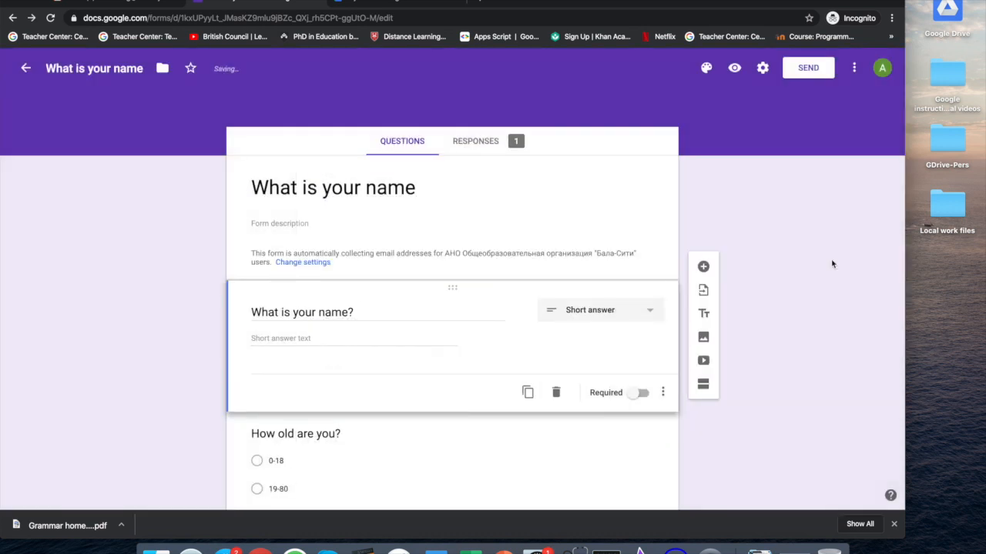
Step: Limit the form to 1 response per respondent and save the settings
left_click(764, 69)
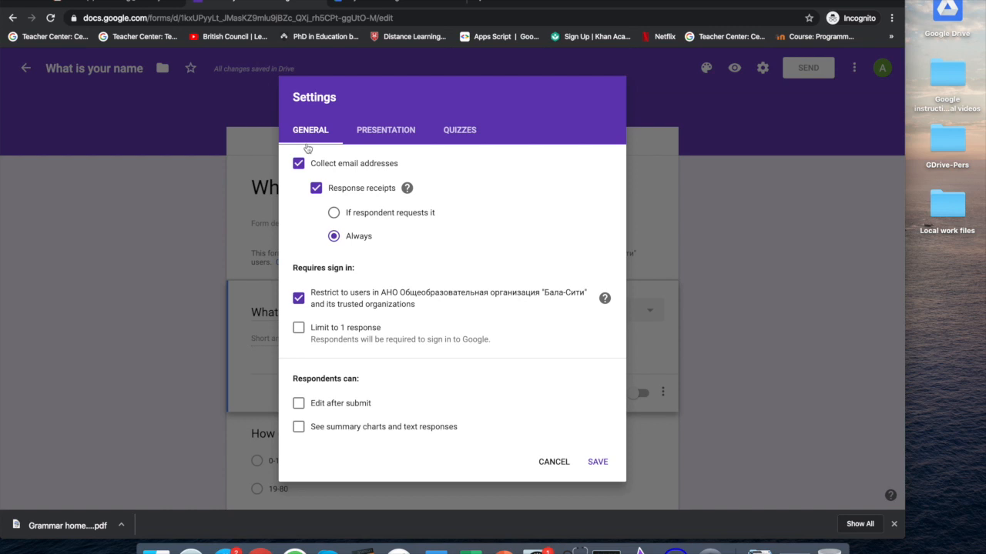
left_click(300, 329)
left_click(593, 463)
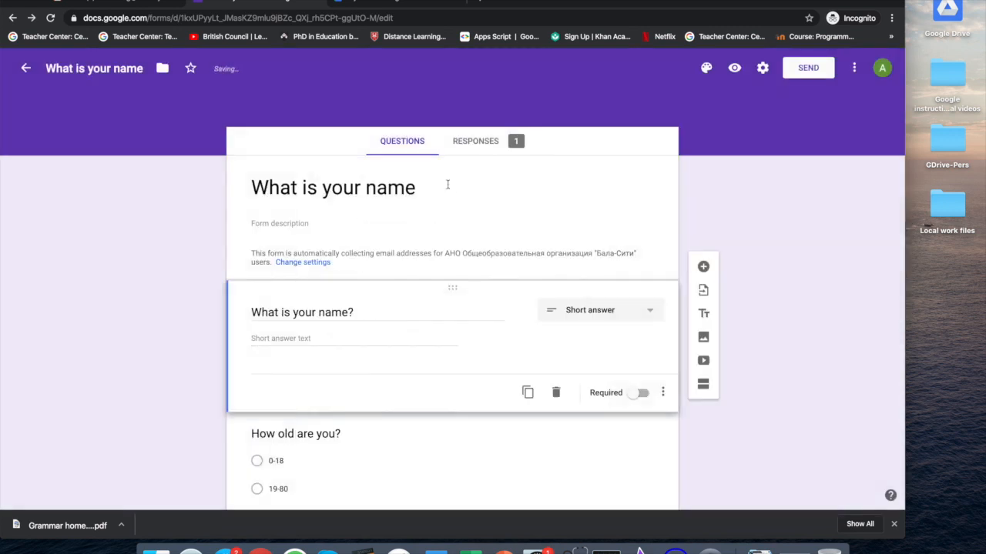
Step: Create a new spreadsheet for the form's responses, keeping the suggested name
left_click(470, 145)
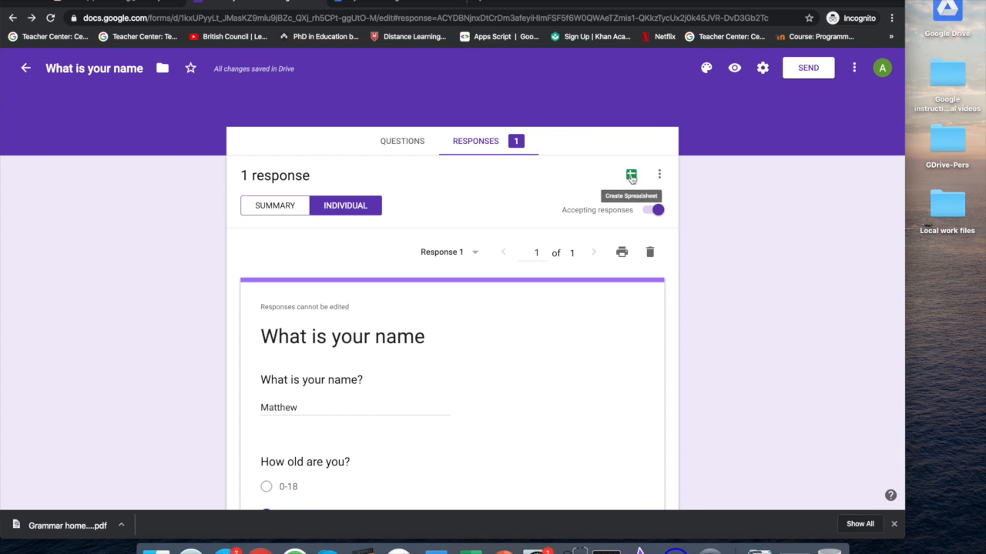
left_click(632, 177)
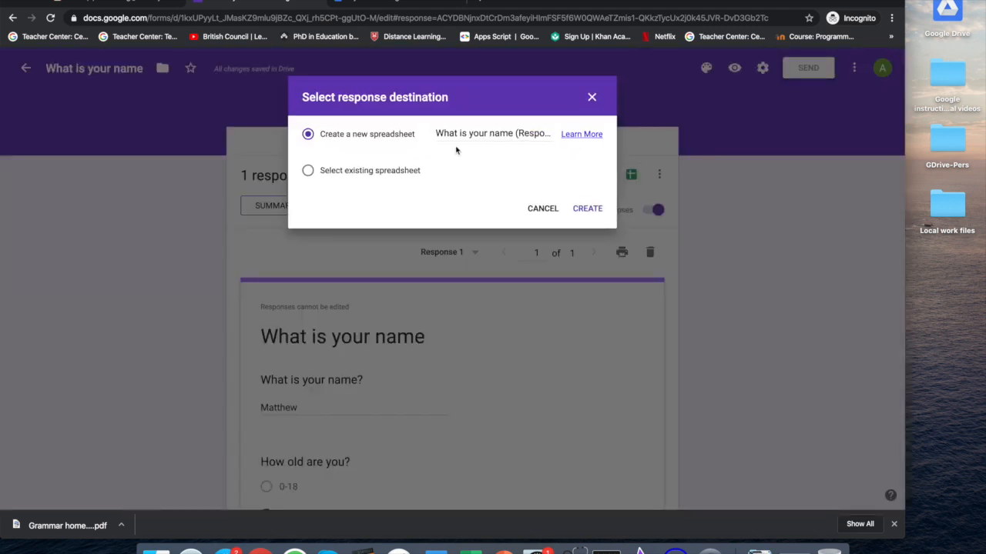
left_click(587, 209)
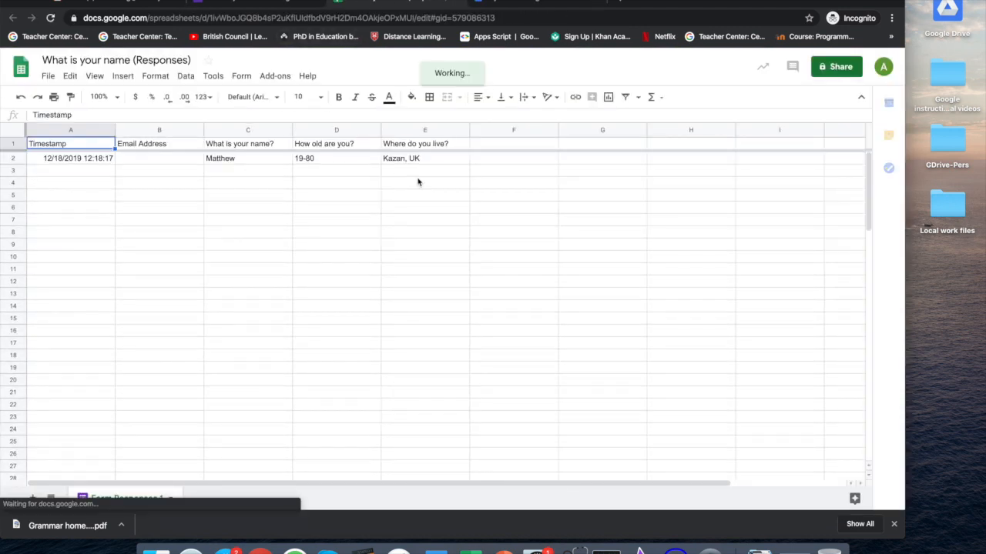
Step: Find the "What is your name" form among the files in Google Drive and open its questions
left_click(498, 1)
scroll(231, 336, "down", 1)
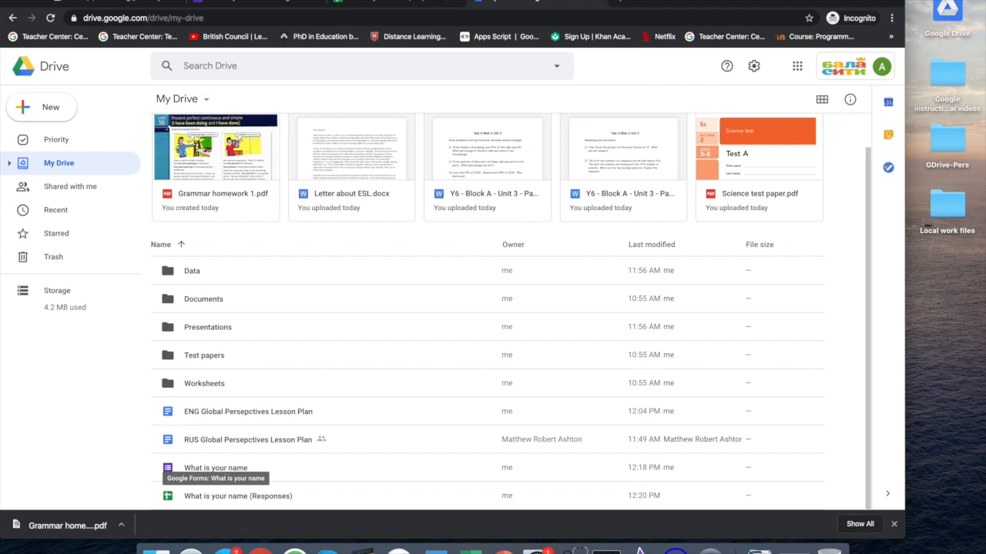
double_click(207, 468)
left_click(401, 143)
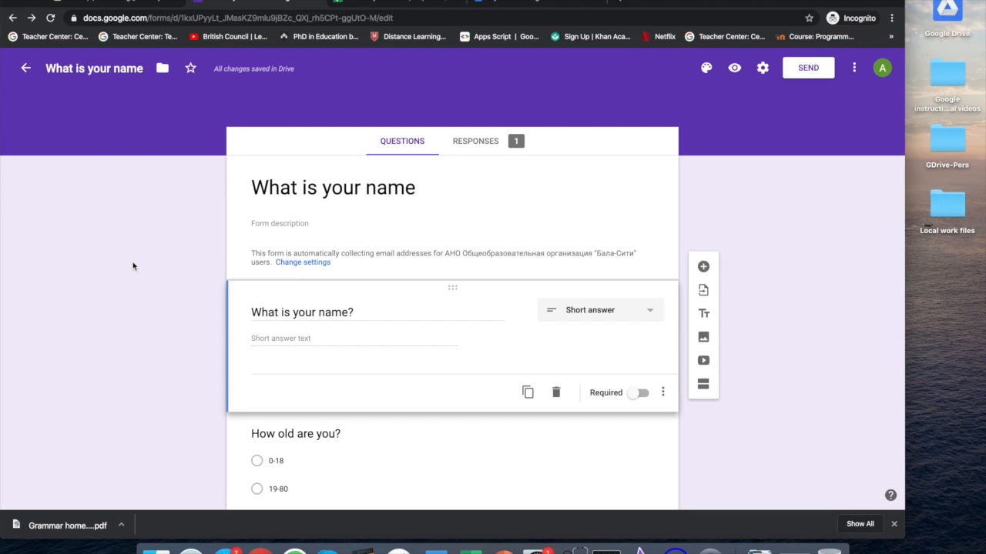
Step: Switch to Gmail, open the form from the "Vocabulary check 1" invitation and check its email-recording notice
left_click(128, 5)
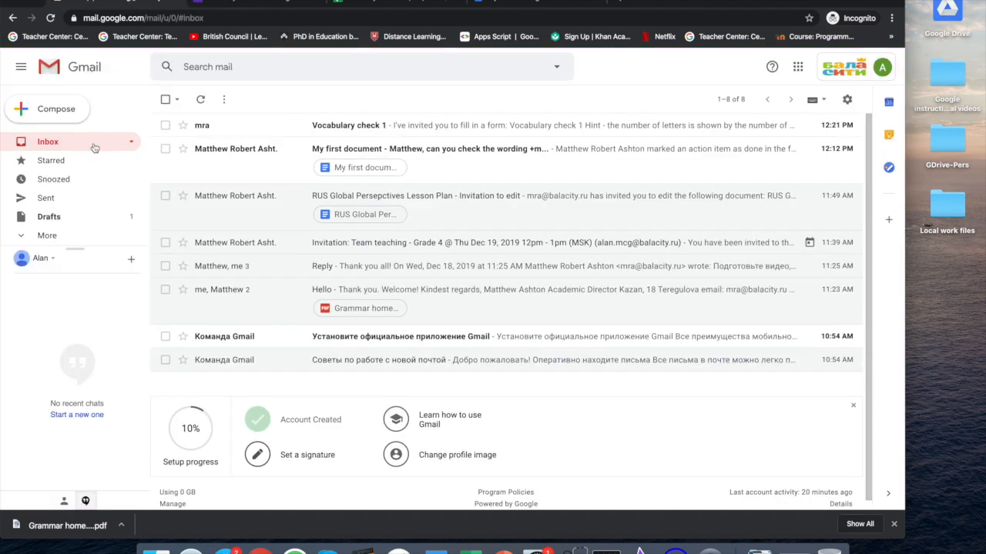
left_click(343, 127)
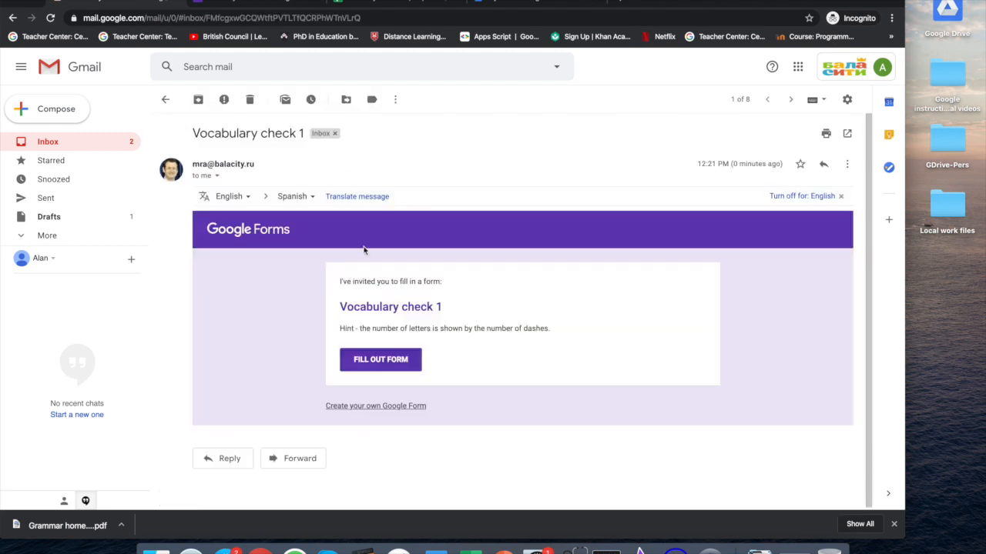
left_click(362, 362)
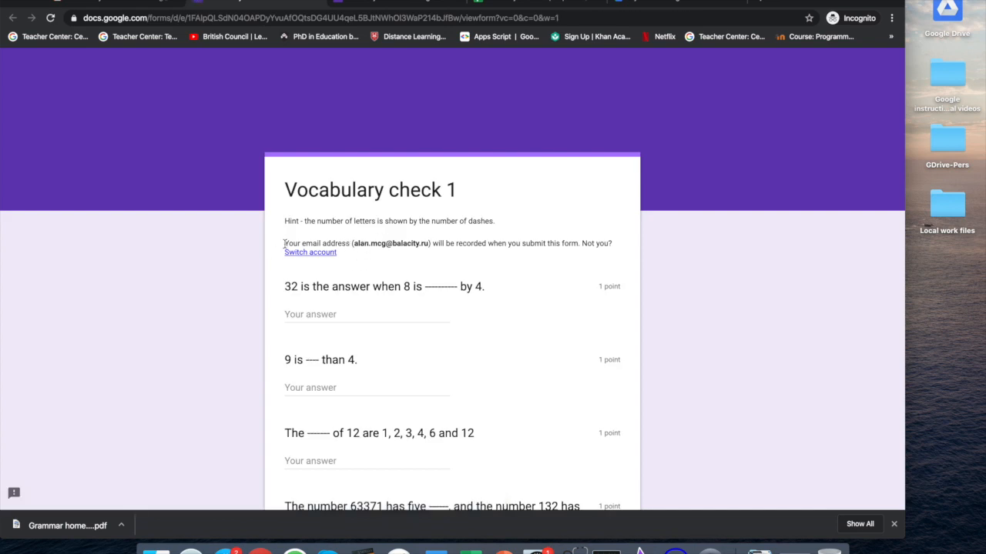
left_click_drag(284, 244, 515, 242)
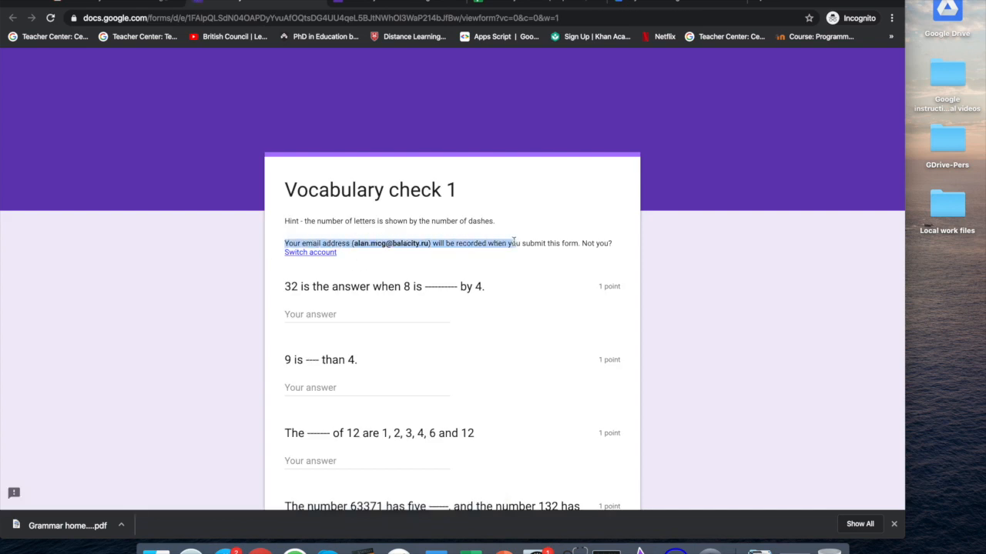
left_click(528, 244)
Step: Answer the first two vocabulary questions with "divided" and "more"
left_click(311, 315)
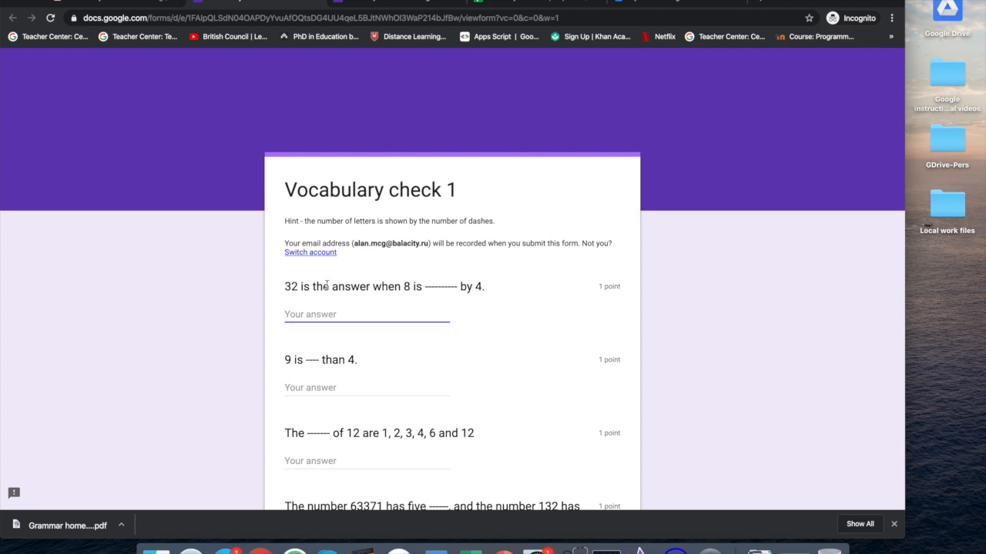
type("divided")
left_click(325, 393)
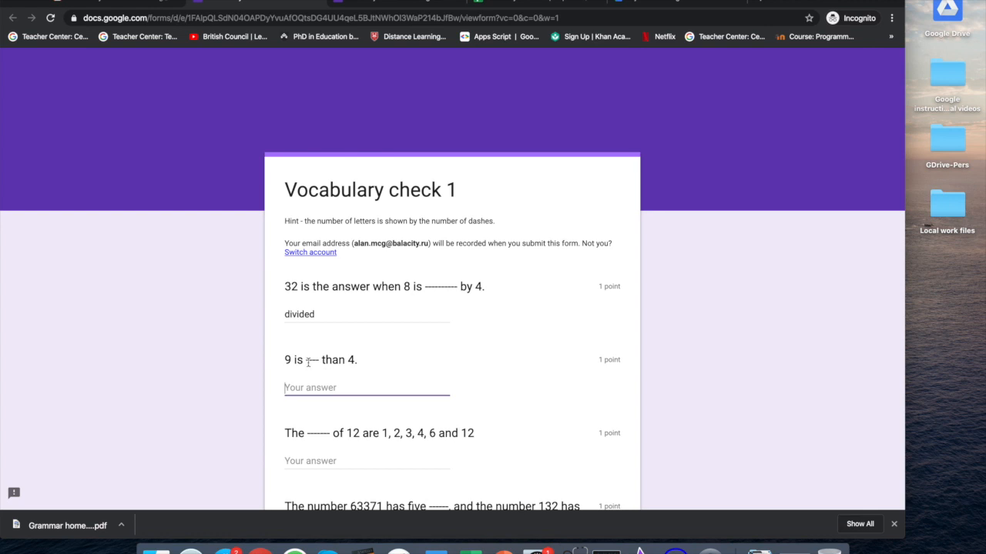
type("mor")
Step: Leave the remaining questions blank, request a copy of the responses and submit the vocabulary check
scroll(372, 401, "down", 15)
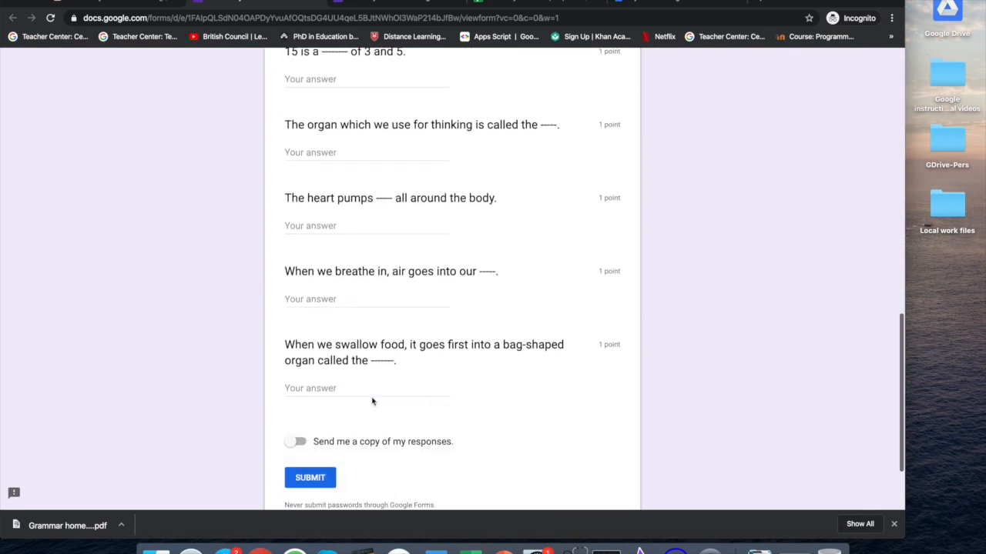
scroll(372, 401, "down", 2)
scroll(371, 402, "up", 5)
scroll(372, 402, "down", 3)
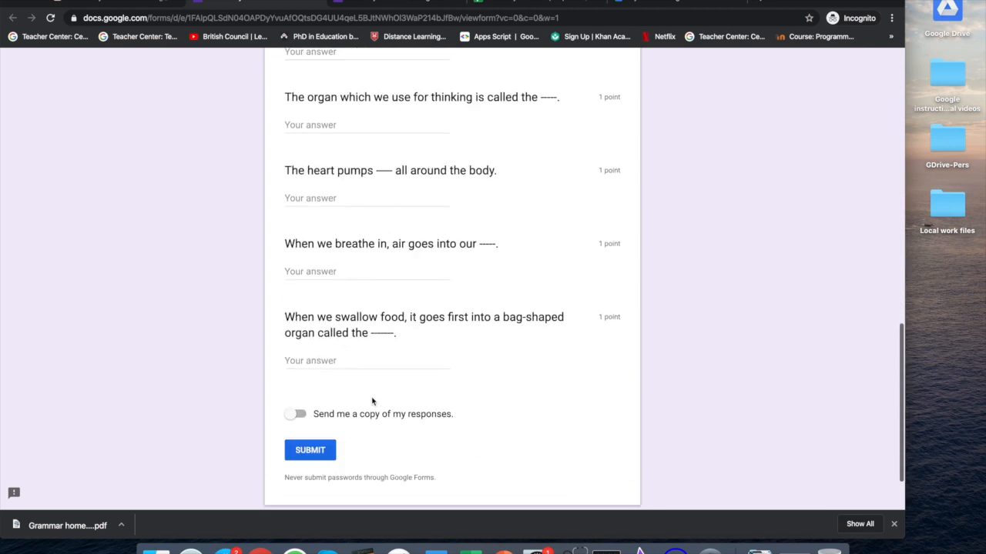
scroll(372, 401, "down", 3)
left_click(294, 339)
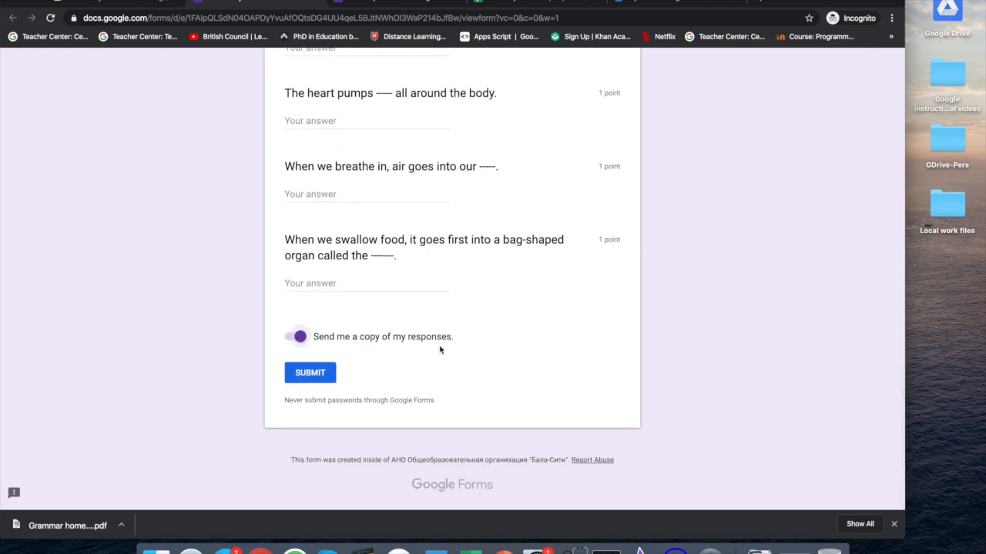
left_click(316, 373)
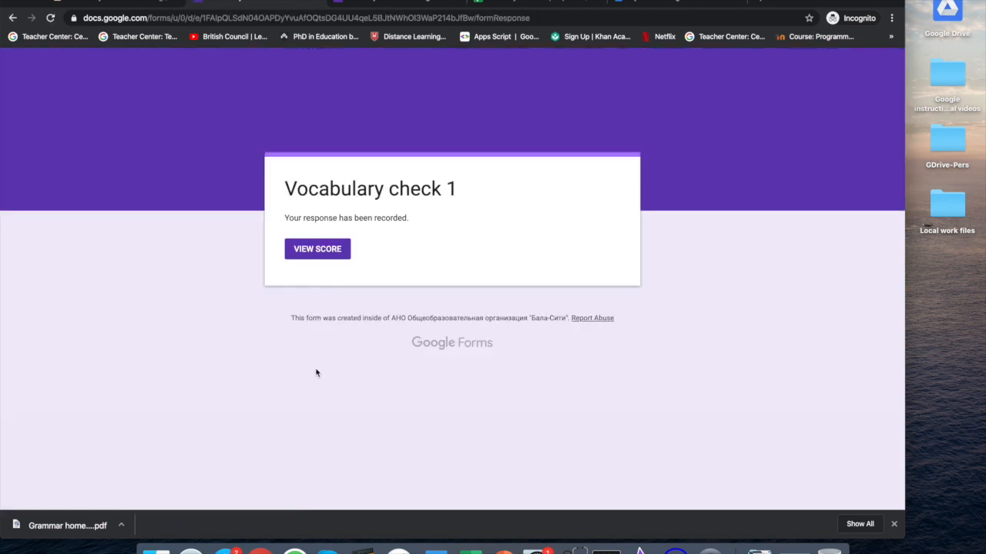
Step: View the score of the submitted vocabulary check and review the marked answers
left_click(317, 248)
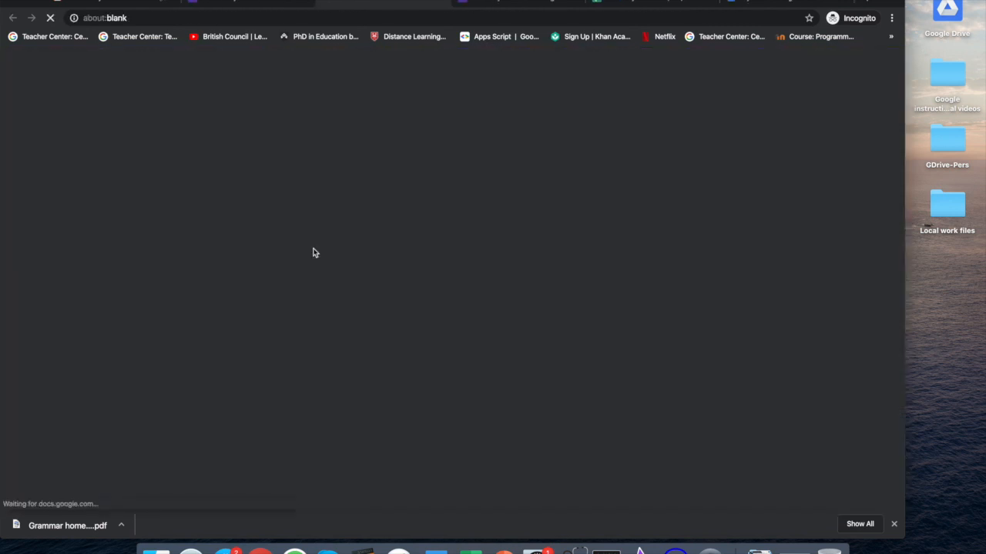
scroll(349, 341, "down", 3)
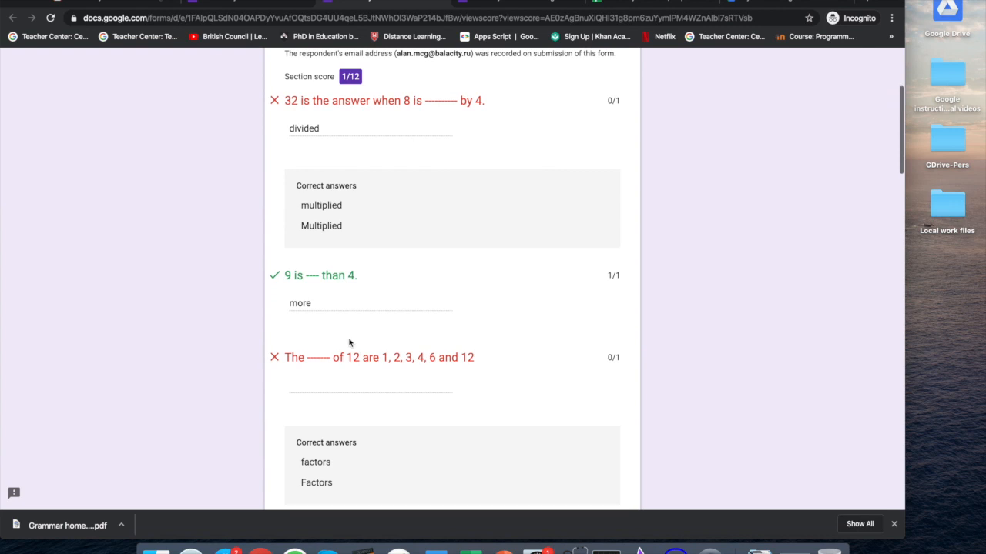
scroll(348, 342, "up", 3)
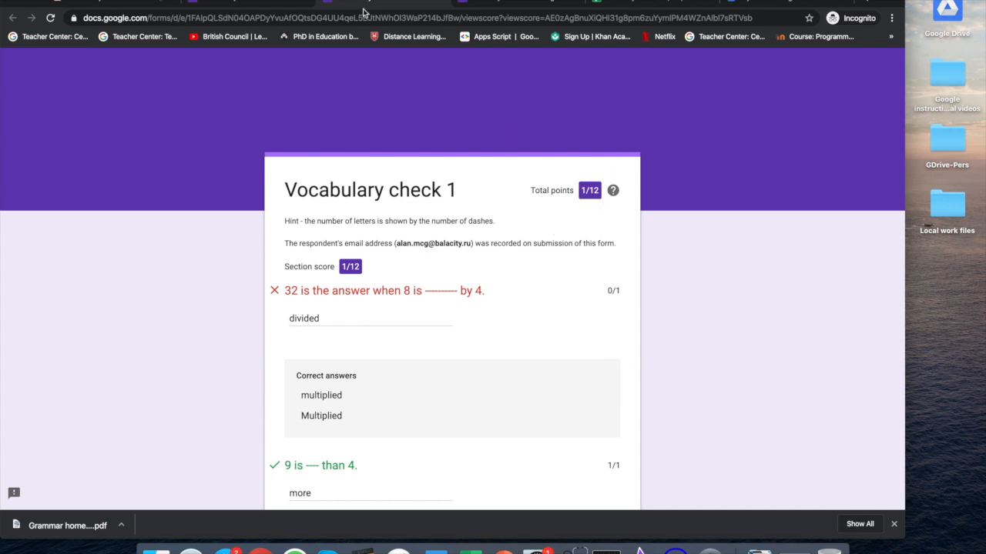
Step: Close the score, submission confirmation, form editor and response spreadsheet pages
left_click(443, 3)
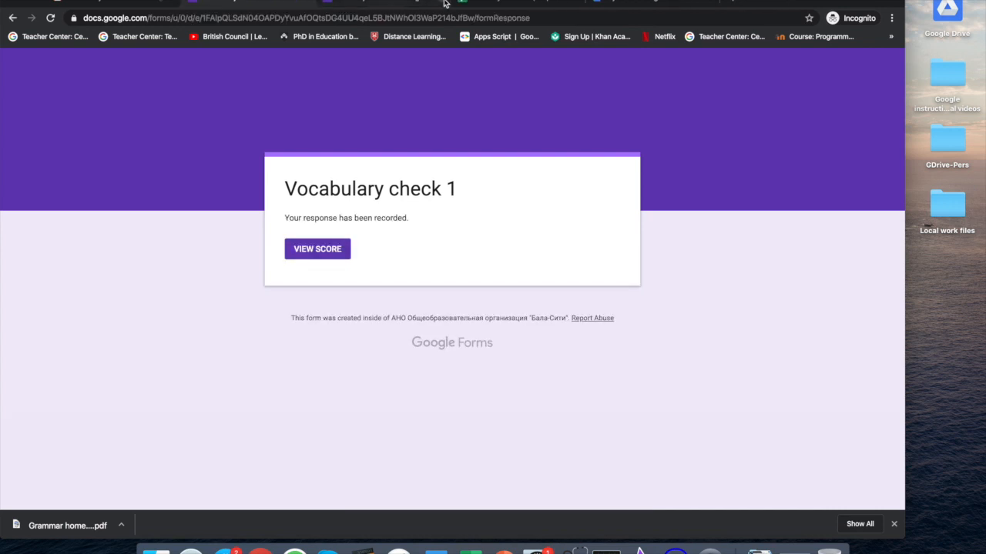
left_click(301, 10)
left_click(301, 10)
left_click(301, 9)
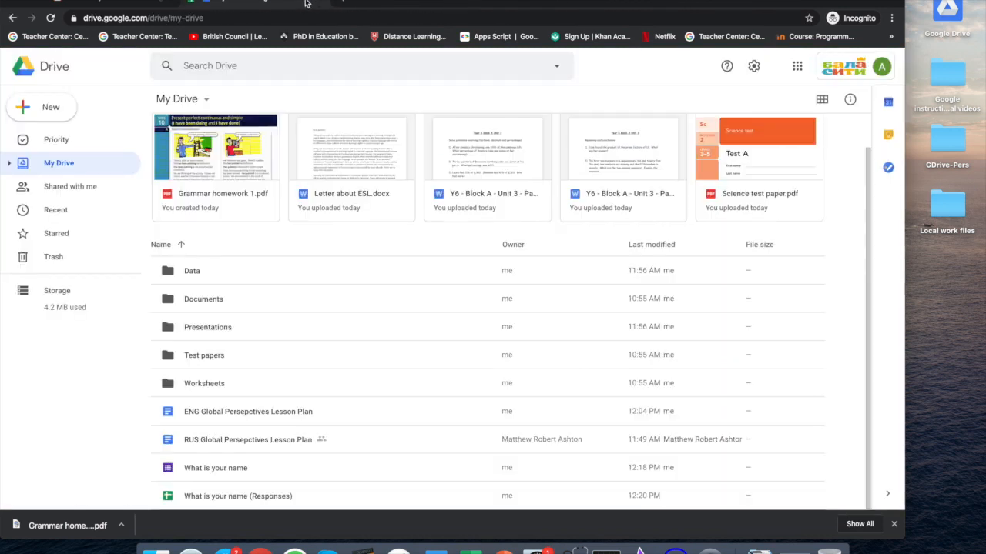
Step: Open Google Forms from Gmail, create a new blank form and dismiss the tip about reusing questions
left_click(131, 6)
left_click(798, 66)
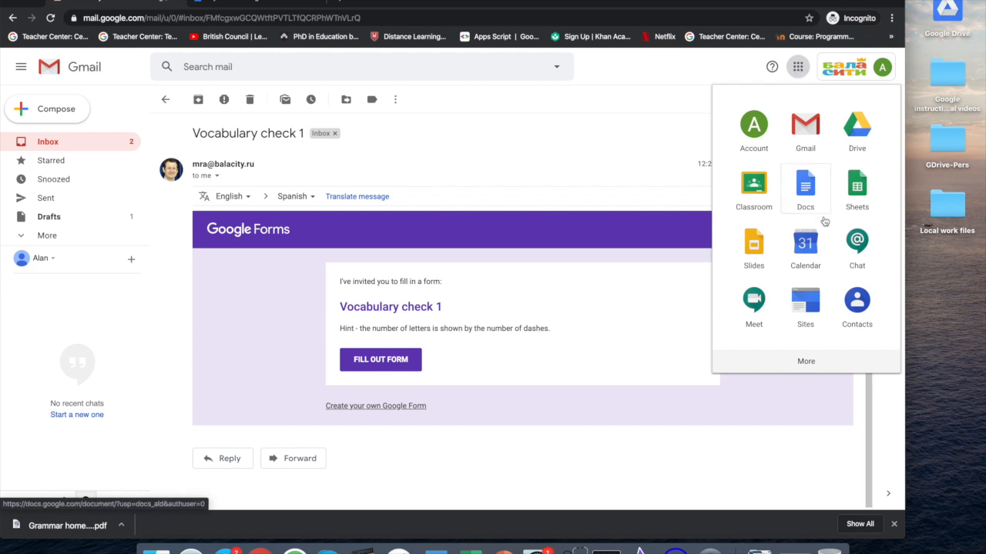
scroll(818, 202, "down", 3)
left_click(856, 295)
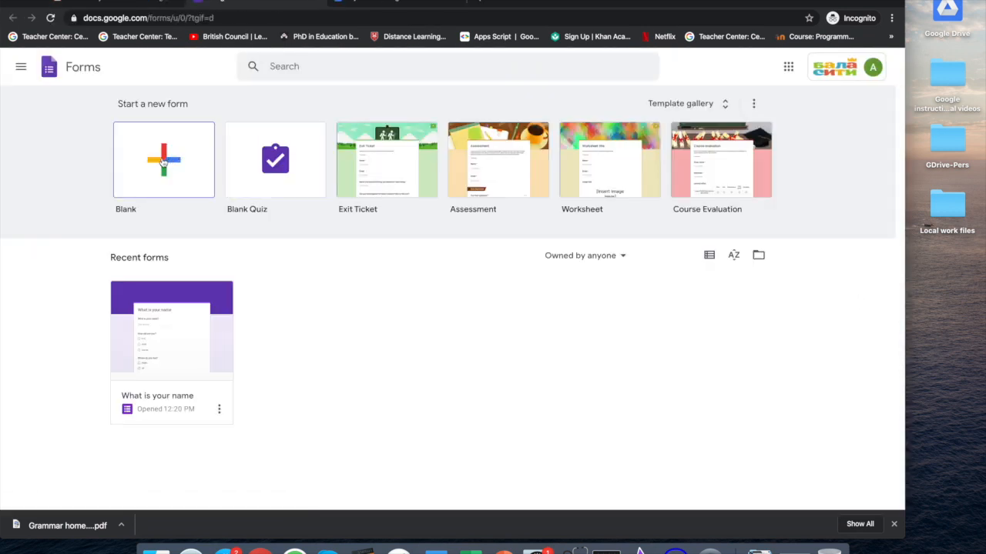
left_click(162, 161)
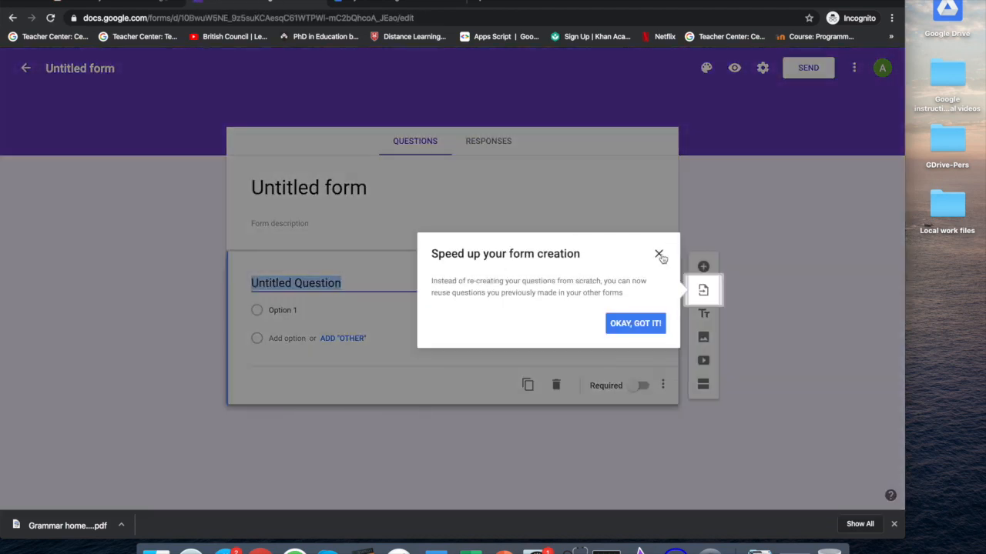
left_click(671, 248)
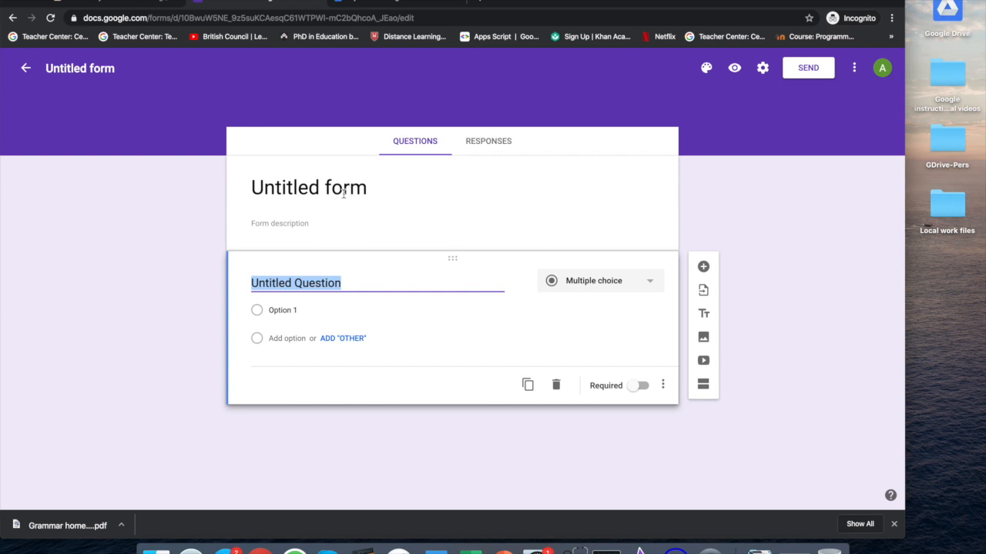
Step: Title the new form "Very hard test!"
left_click(343, 192)
type("Very h")
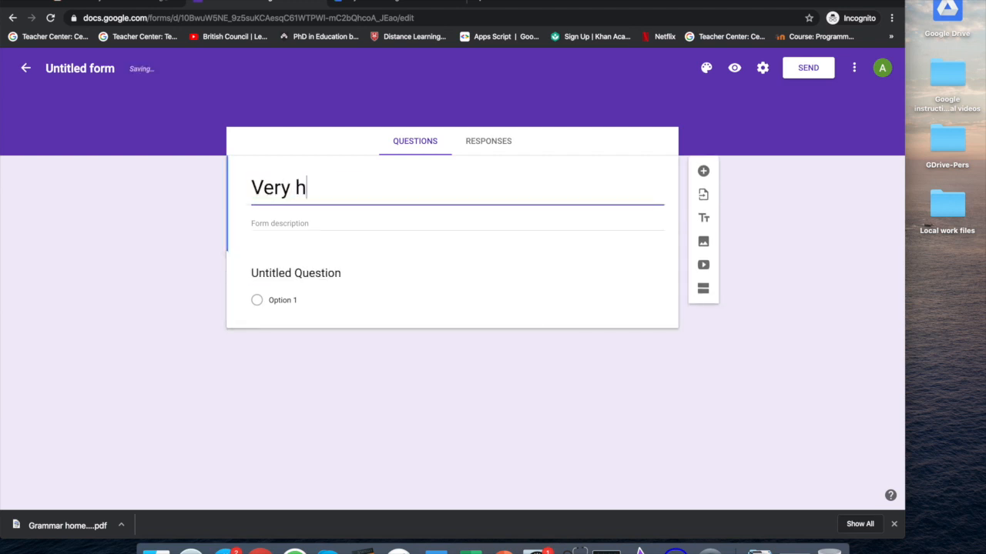
type("ard test!")
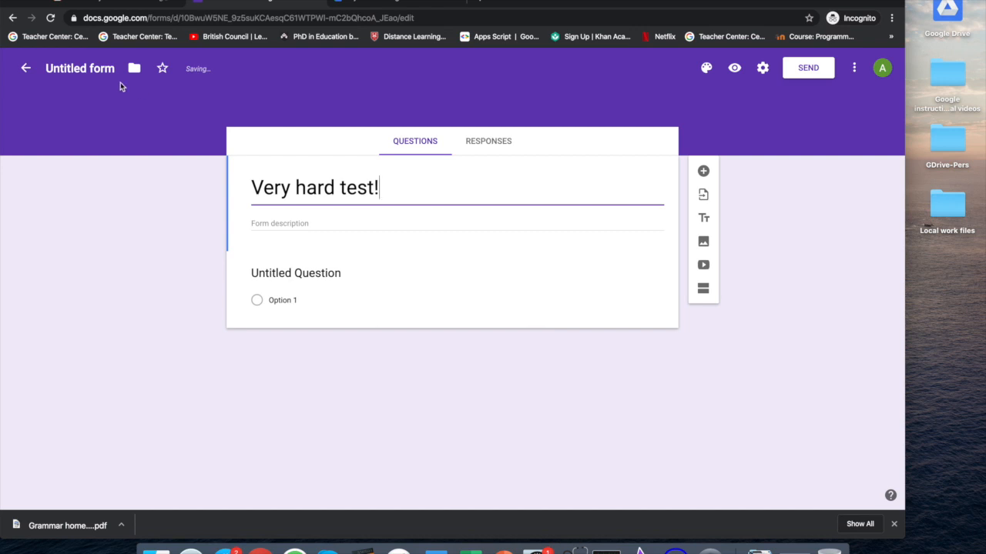
Step: Rename the form file to match the title "Very hard test!" and enter "What is 1+1?" as the first question
left_click(110, 68)
left_click(110, 68)
left_click(336, 274)
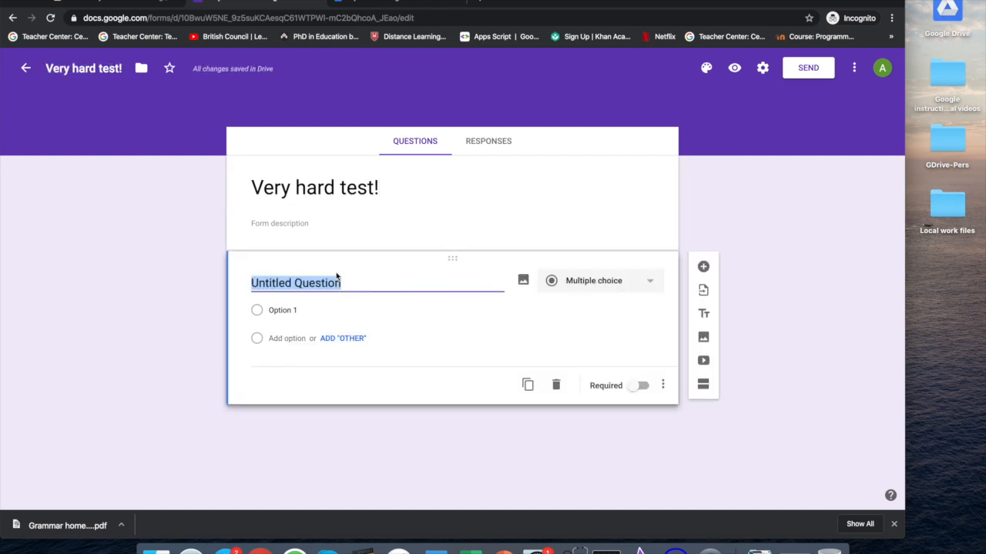
type("What is 1+1?")
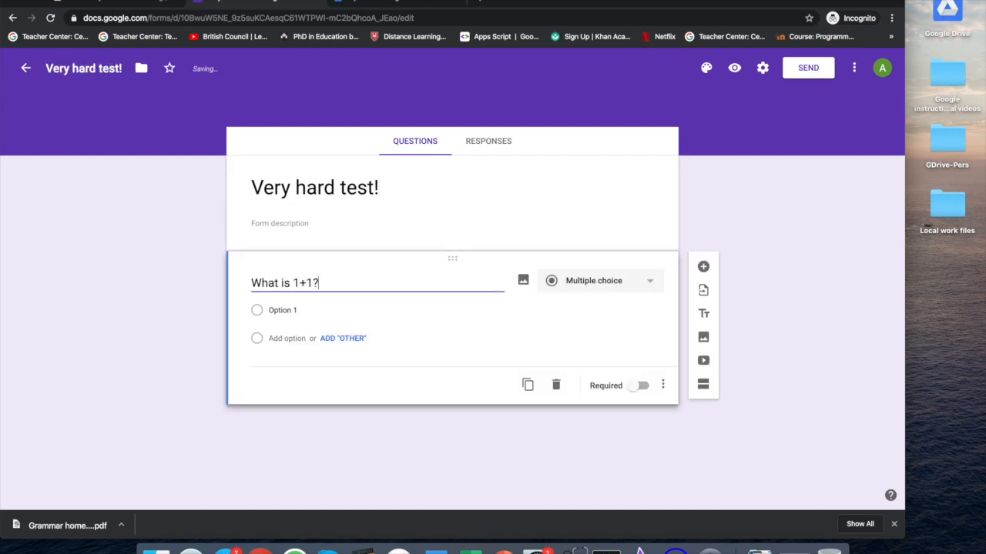
Step: Give the 1+1 question the answer options 2 and 76, and make it required
left_click(288, 315)
type("2")
left_click(291, 338)
type("76")
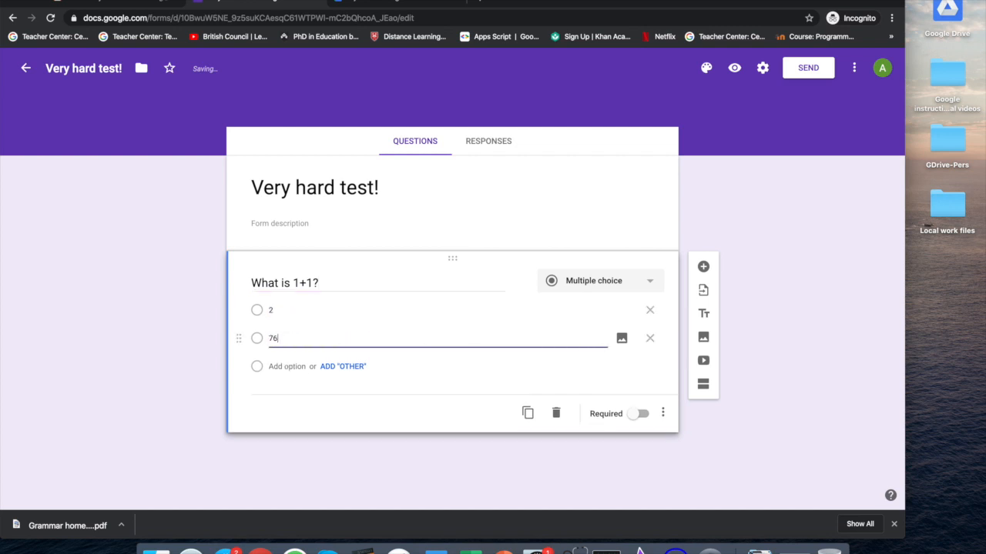
left_click(701, 424)
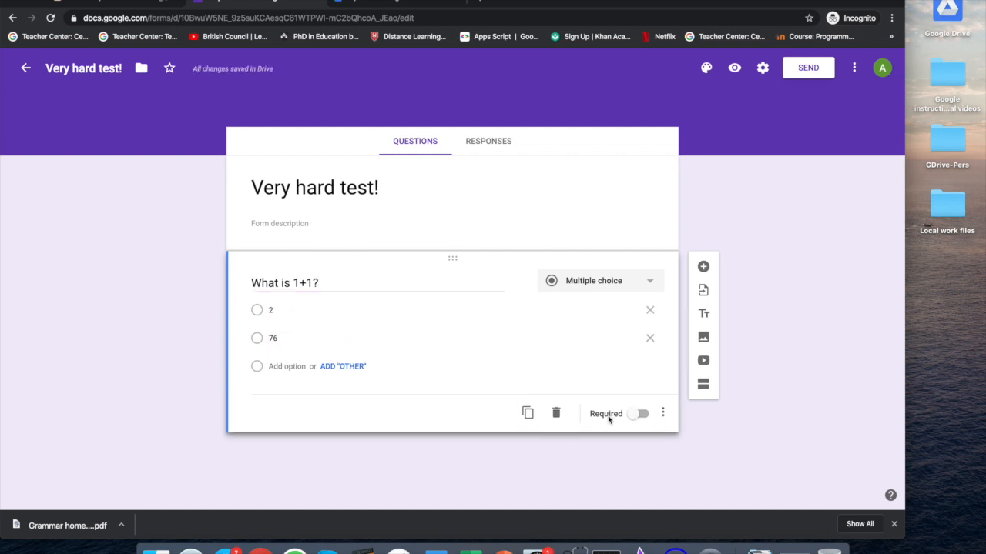
left_click(637, 417)
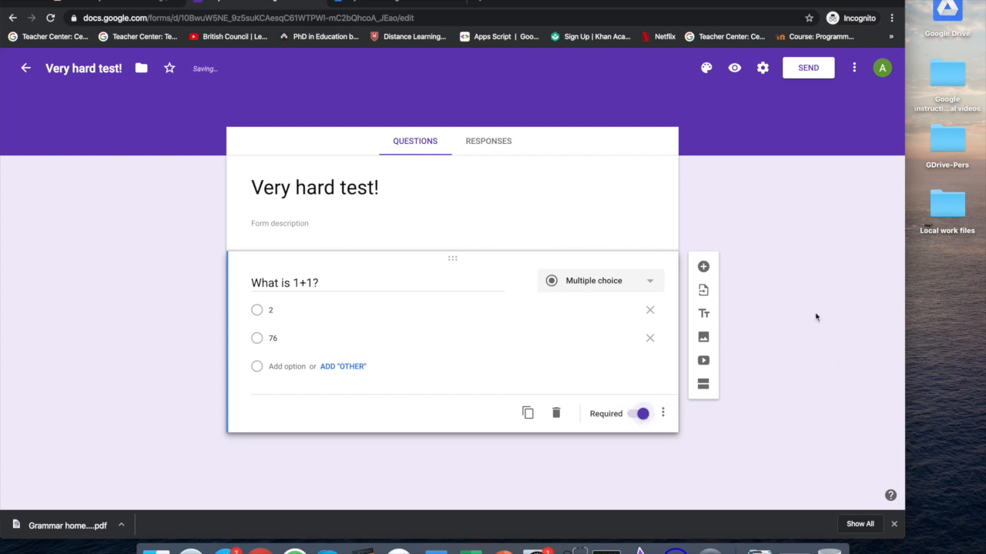
Step: Add a multiple-choice question "What is the capital city of Russia?" with the options Moscow and Beijing
left_click(703, 266)
left_click(291, 382)
type("What is the")
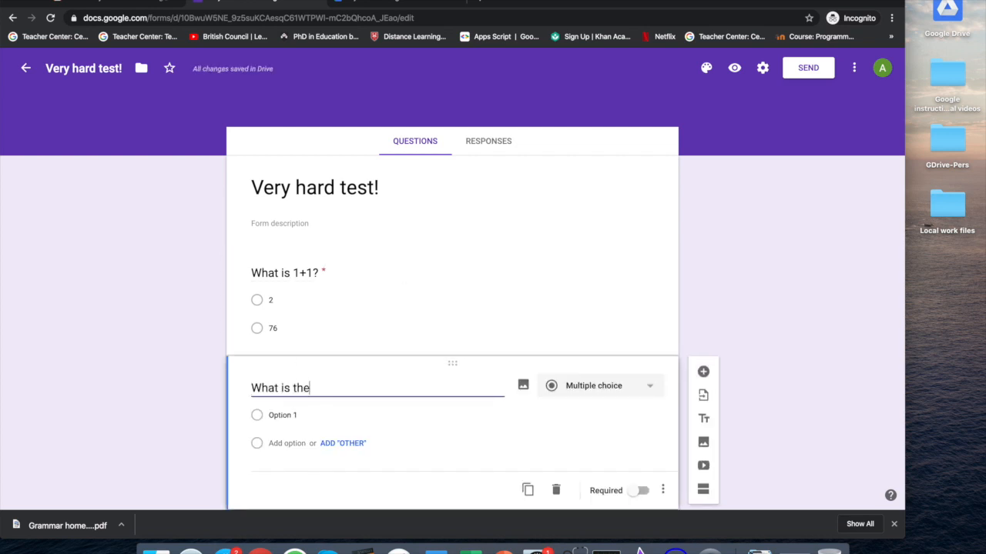
type(" capital city of Russia?")
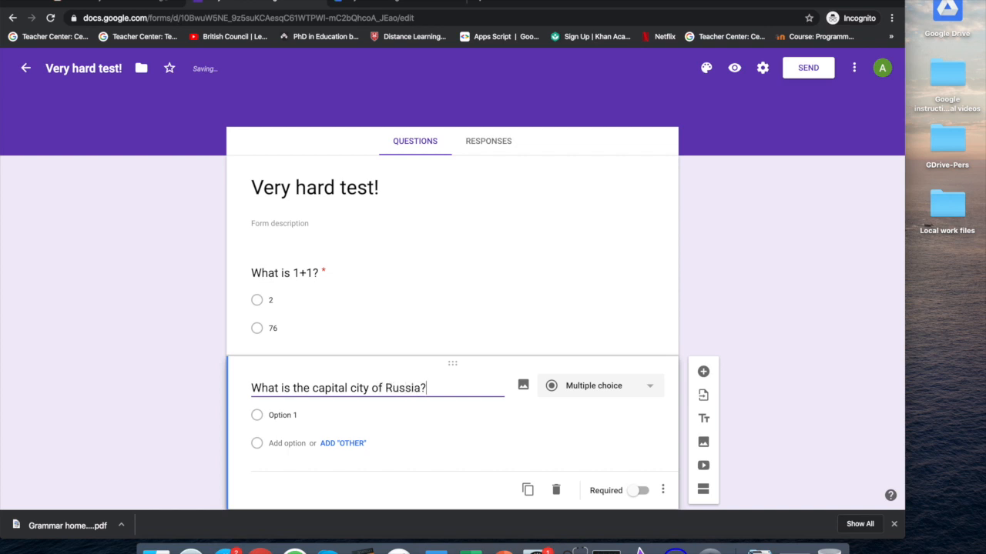
left_click(275, 416)
type("Moscow")
left_click(288, 444)
type("Beijing")
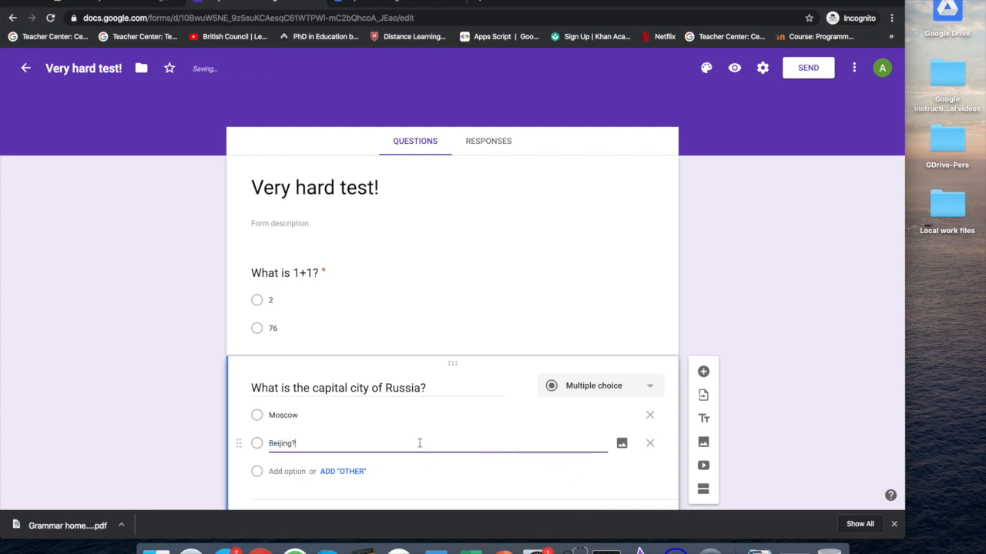
Step: Add a short-answer question "What is the name of the capital city of Tatarstan?"
scroll(766, 400, "down", 2)
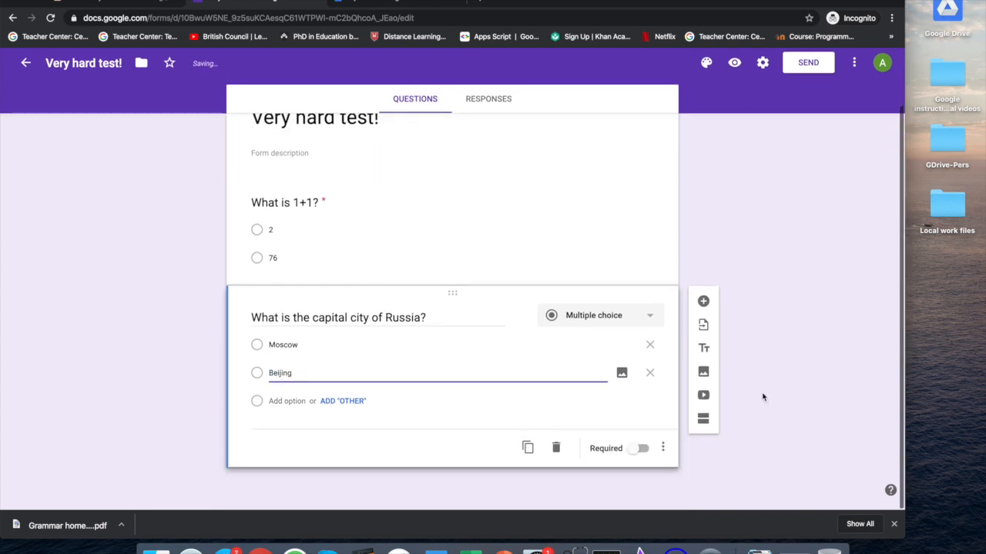
left_click(703, 308)
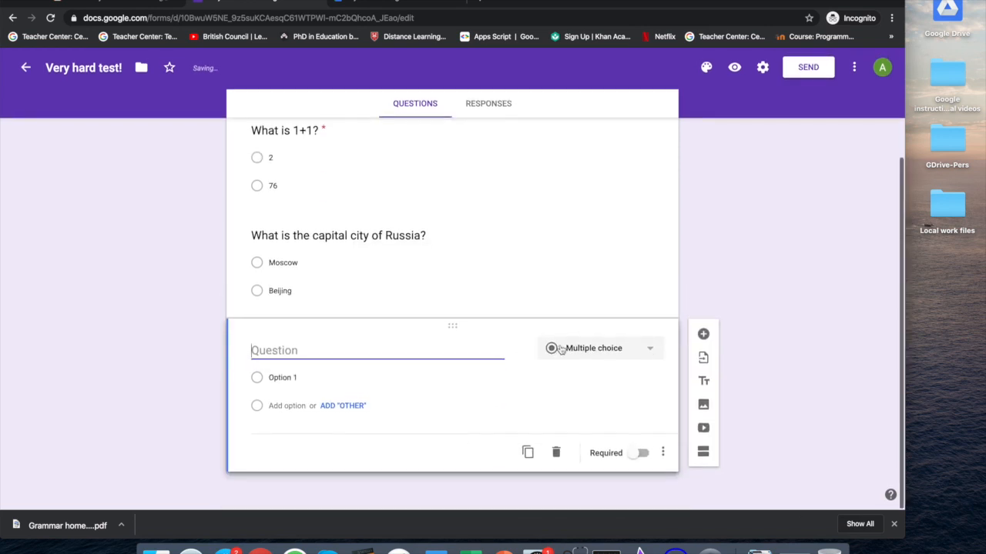
left_click(582, 347)
left_click(595, 197)
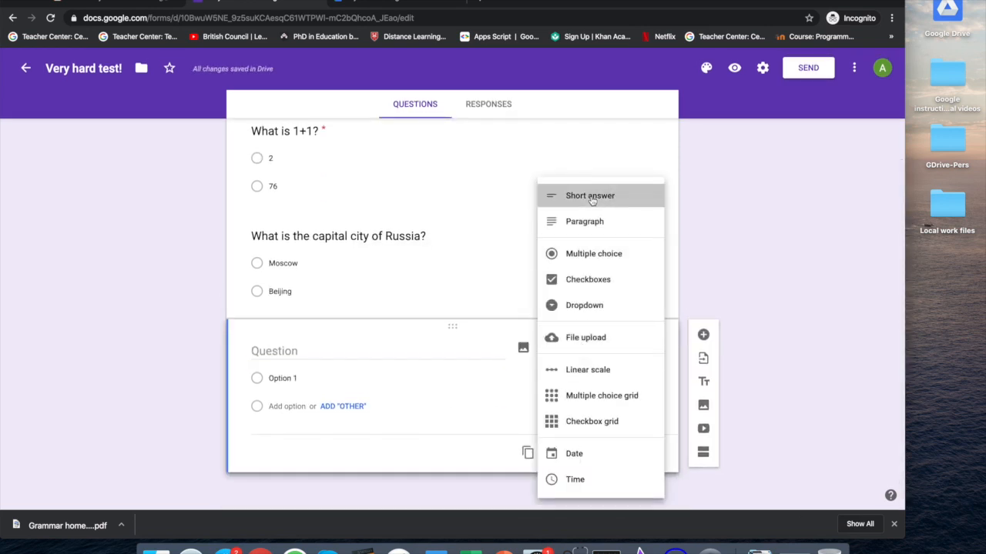
left_click(269, 374)
type("What is the name ")
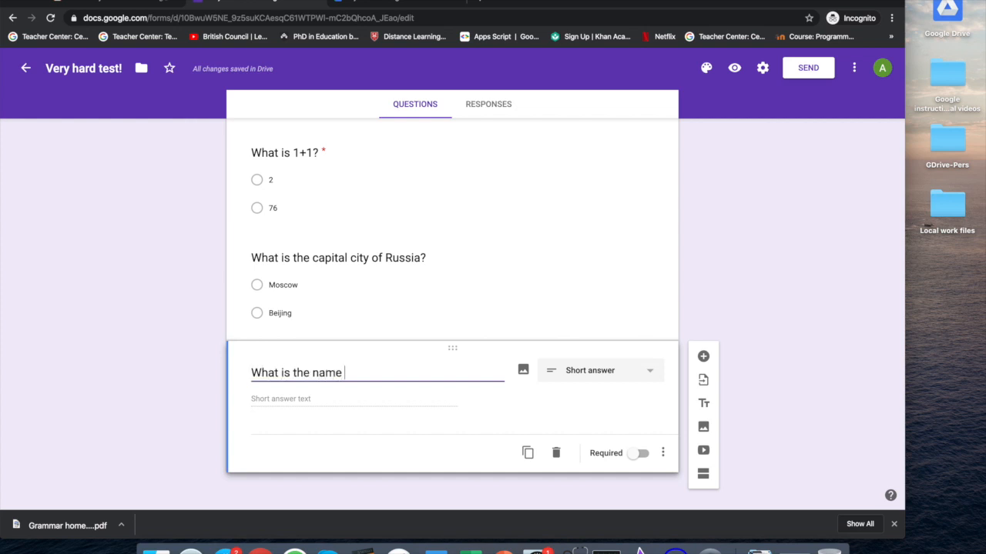
type("of the capi")
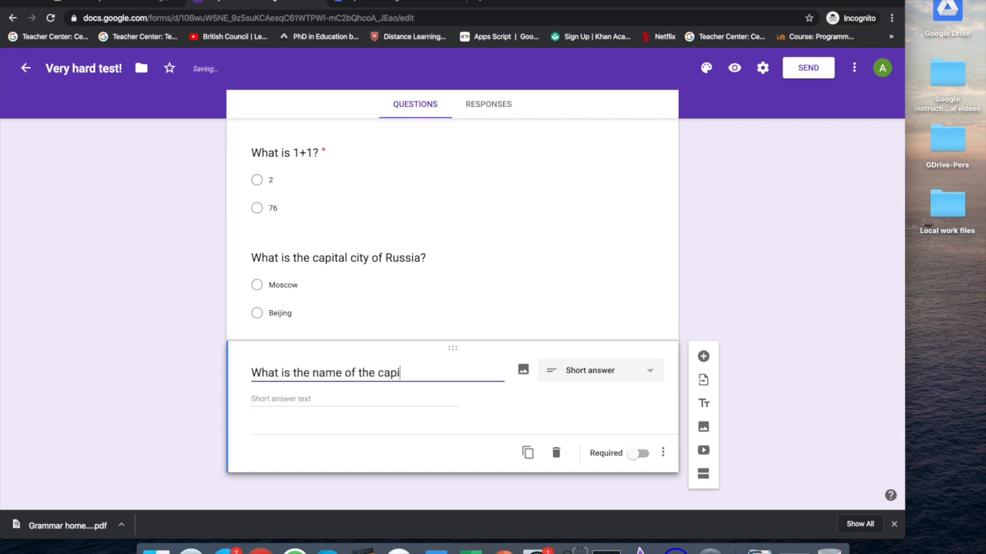
type("tal city of Tatarstan?")
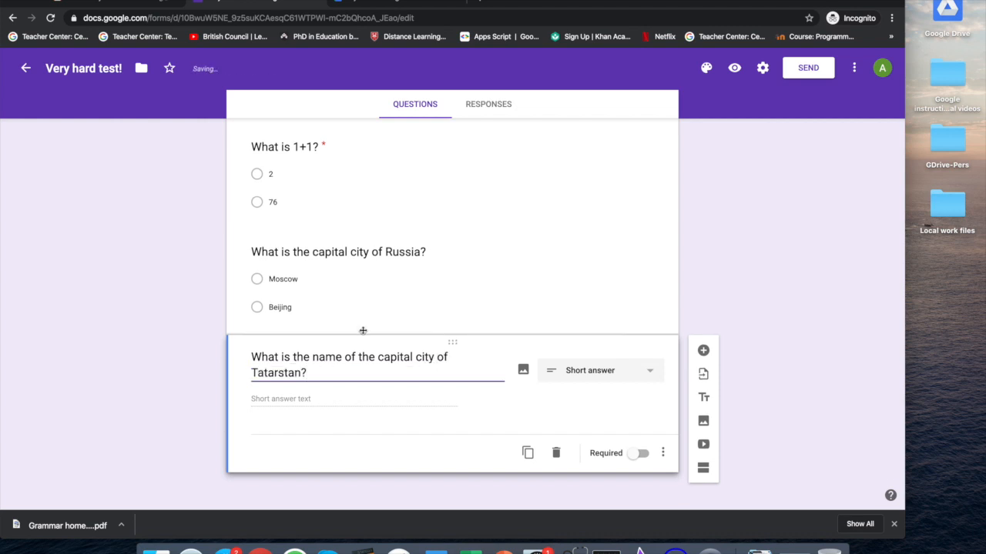
left_click(700, 304)
Step: Make the questions about the capitals of Russia and Tatarstan required
scroll(701, 304, "up", 1)
scroll(701, 309, "up", 2)
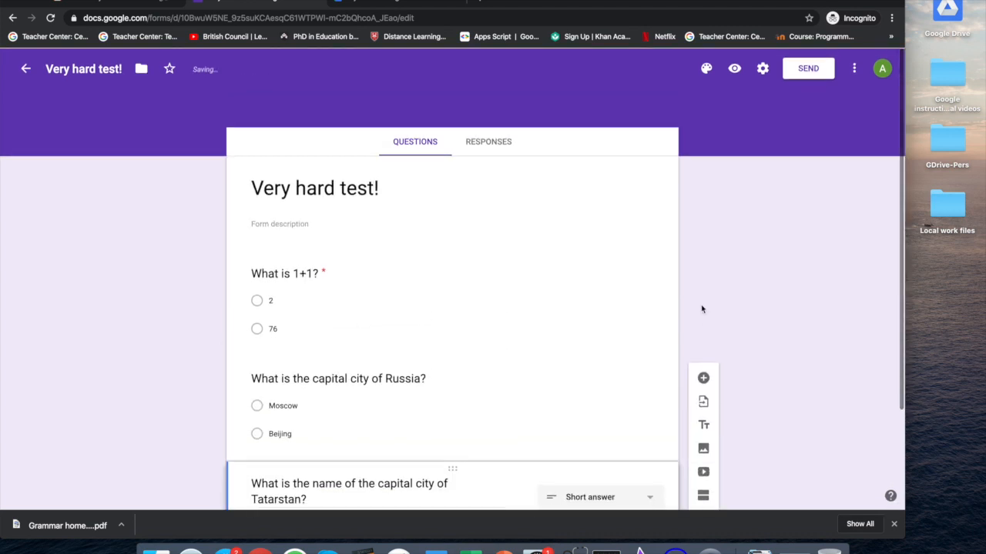
scroll(744, 259, "down", 3)
left_click(478, 250)
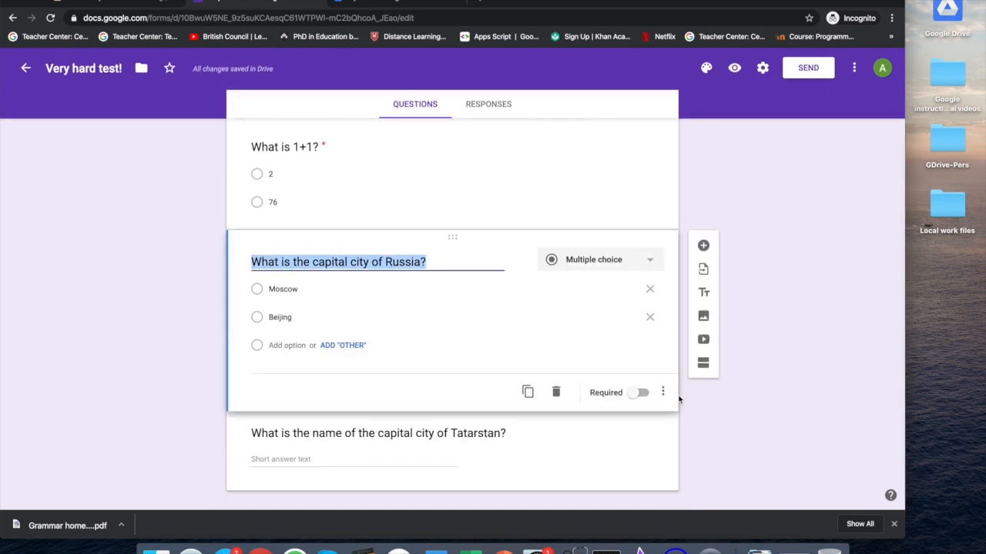
left_click(634, 392)
left_click(512, 440)
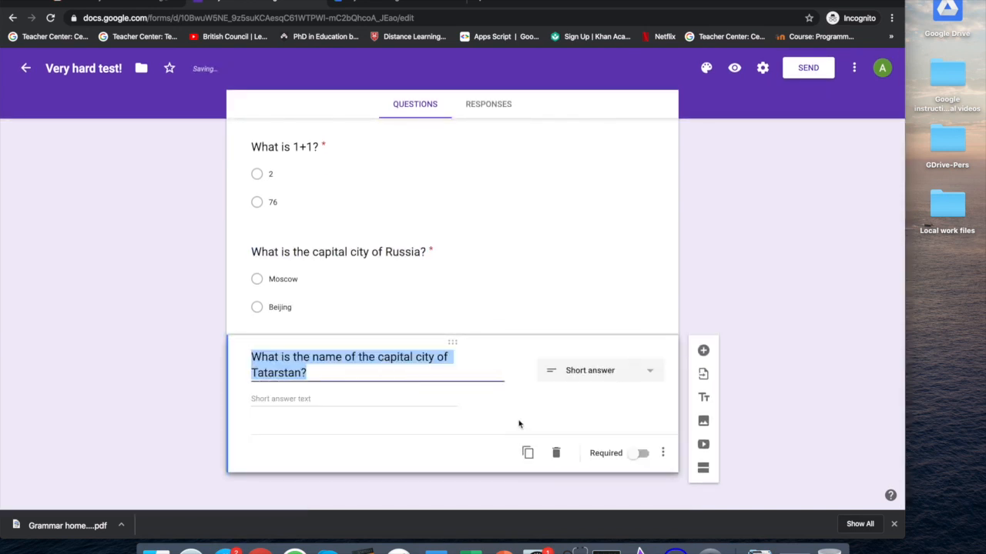
left_click(639, 453)
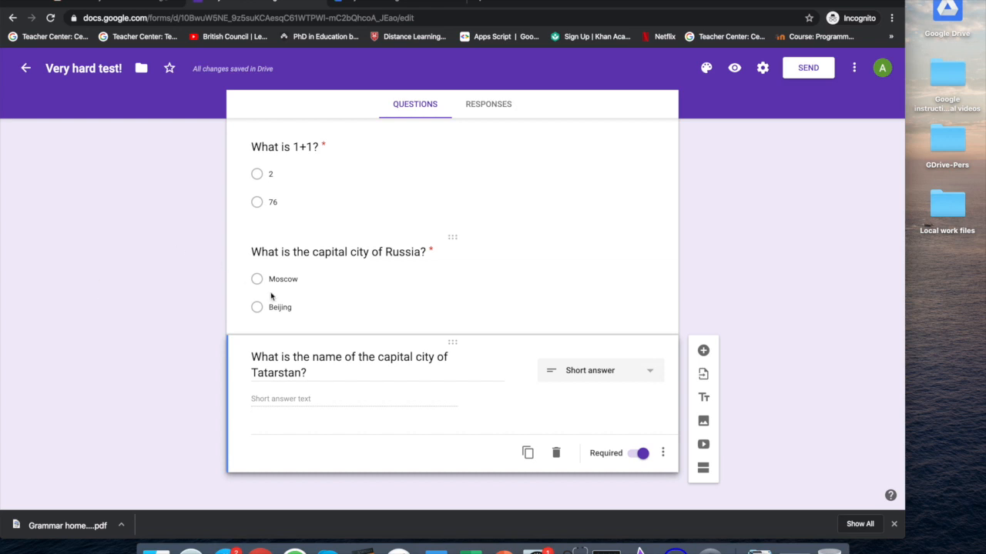
Step: Turn the form into a quiz in the form settings
scroll(270, 297, "up", 3)
left_click(294, 272)
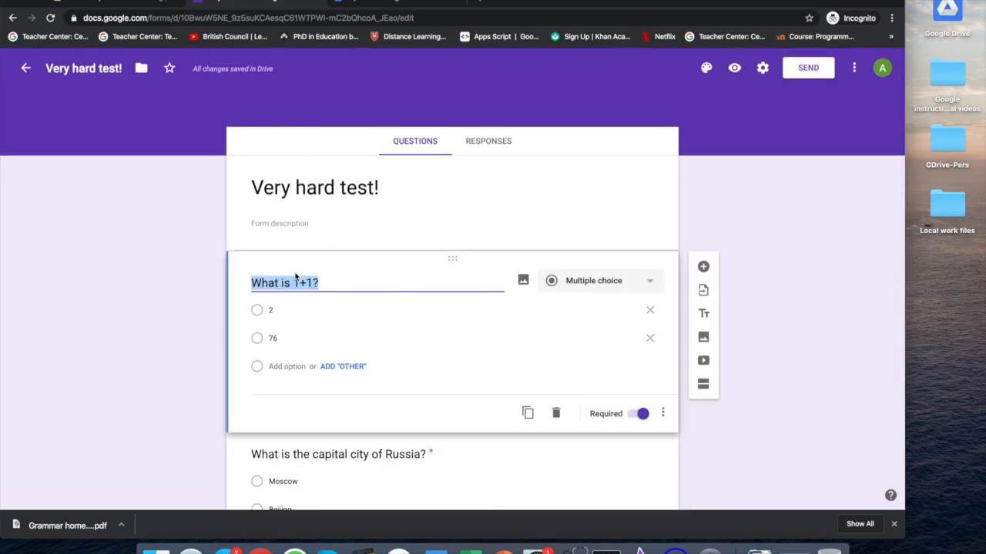
left_click(763, 68)
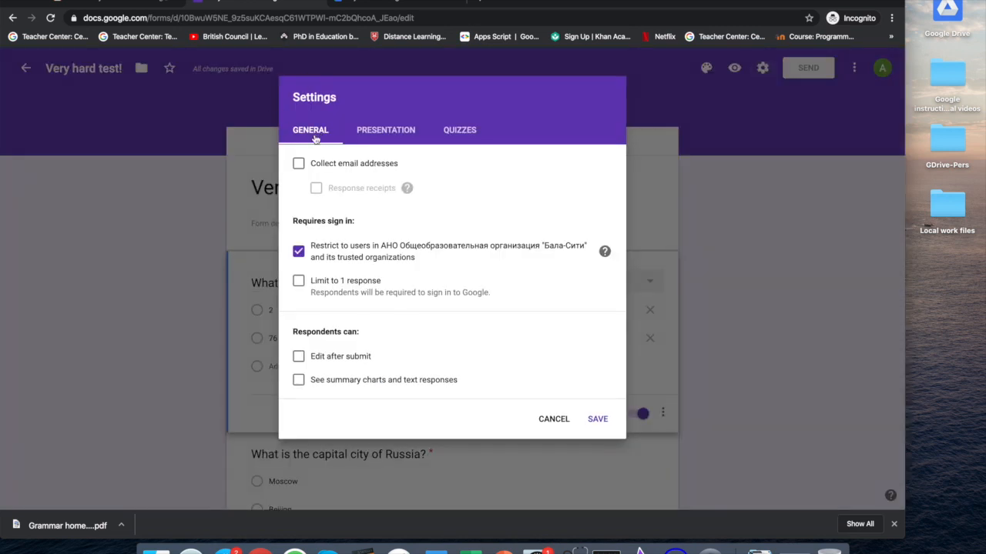
left_click(464, 132)
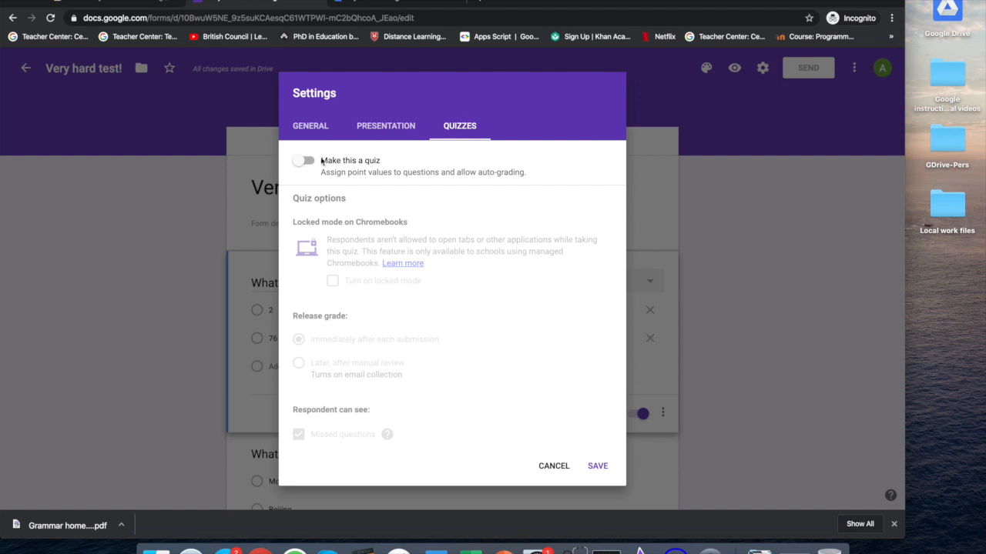
left_click(301, 164)
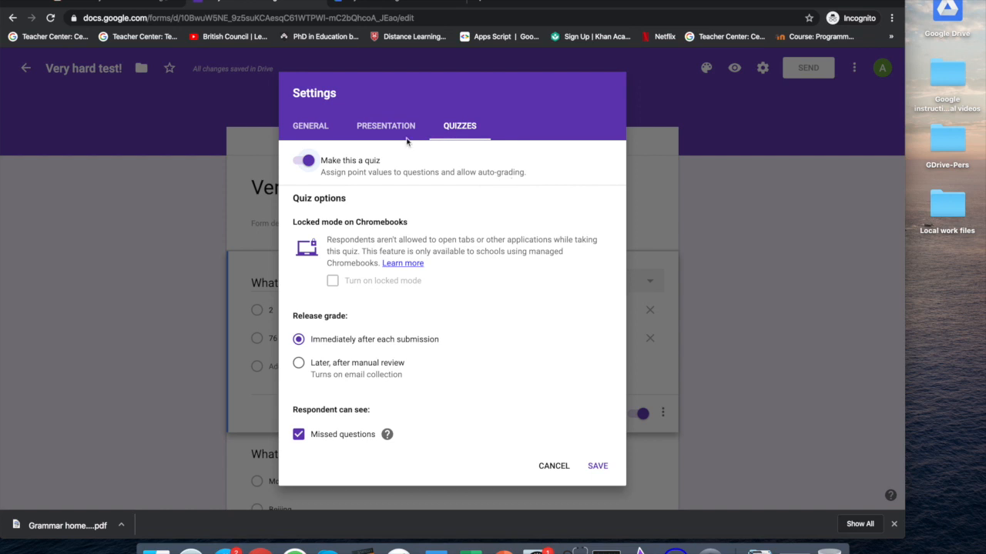
Step: Collect email addresses, limit the form to 1 response, always send response receipts, and save the settings
left_click(310, 128)
left_click(298, 164)
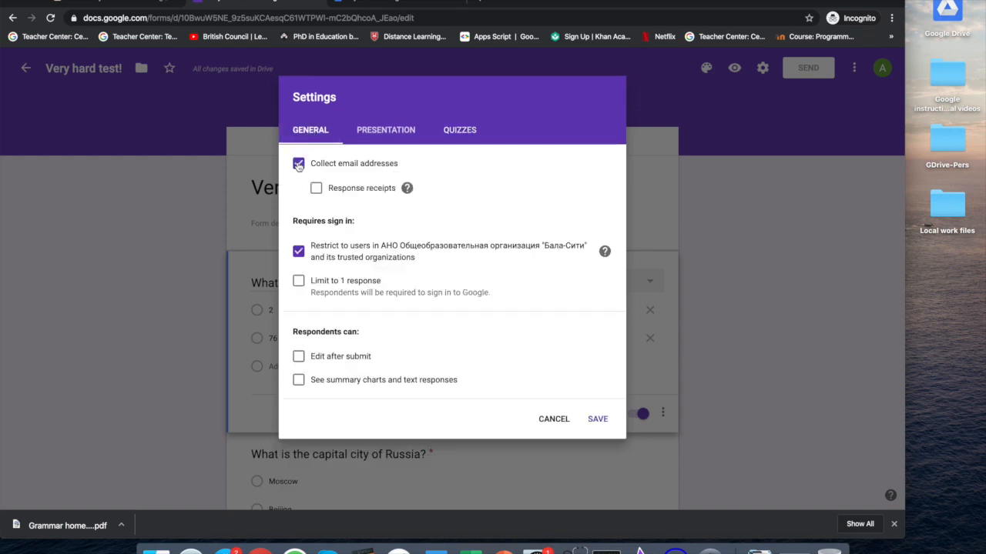
left_click(298, 282)
left_click(316, 188)
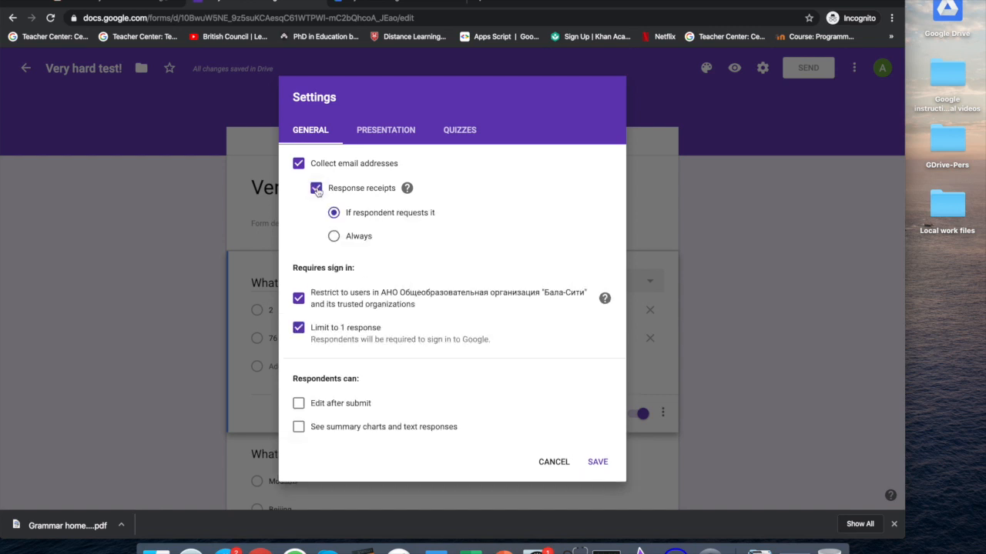
left_click(357, 240)
left_click(461, 131)
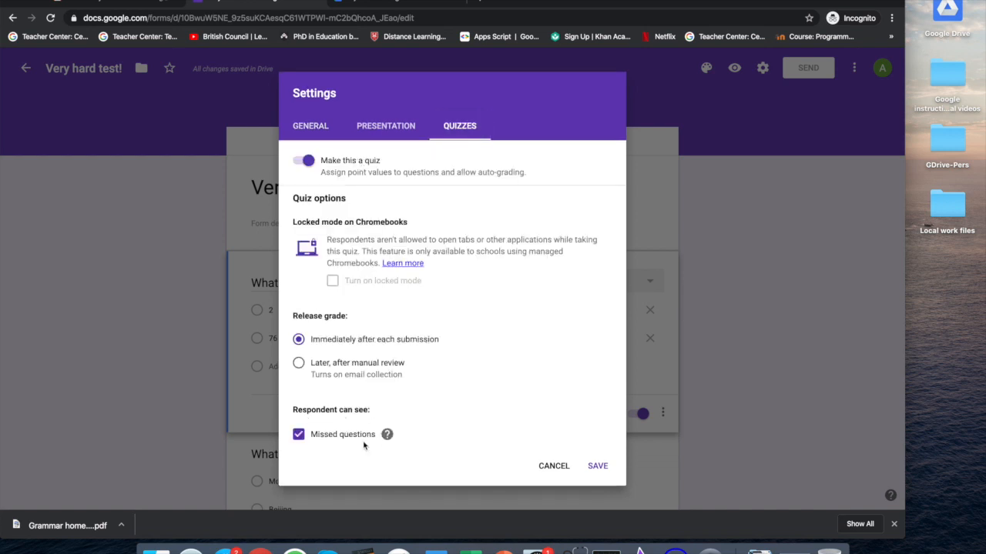
left_click(598, 467)
Step: Set the answer key of the 1+1 question to 2, worth 1 point
scroll(800, 333, "down", 3)
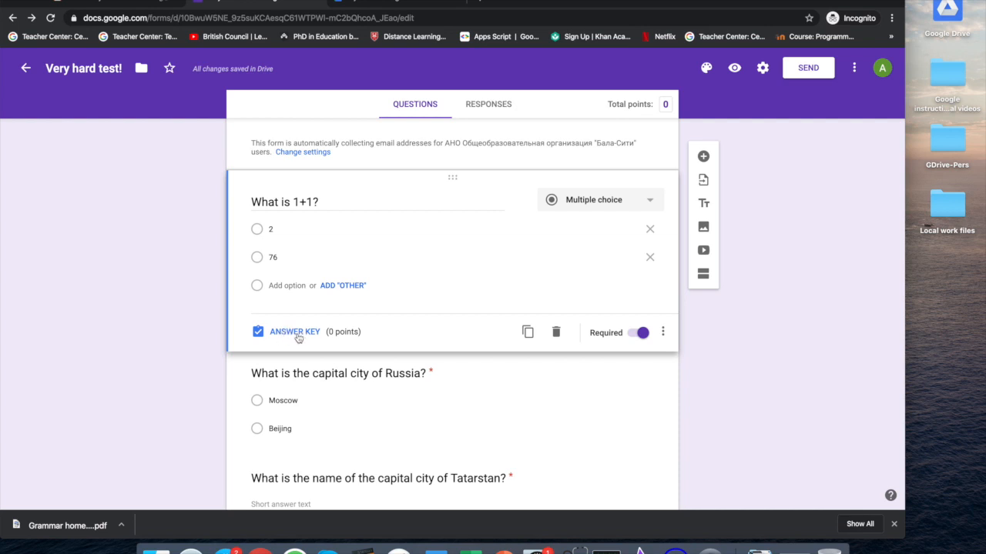
left_click(295, 332)
left_click(257, 271)
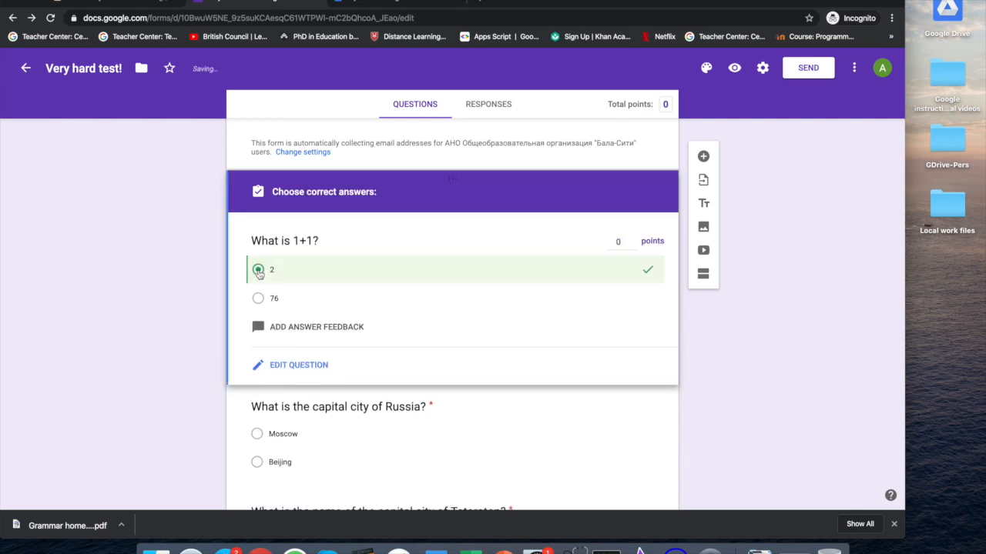
left_click(627, 242)
key("BackSpace")
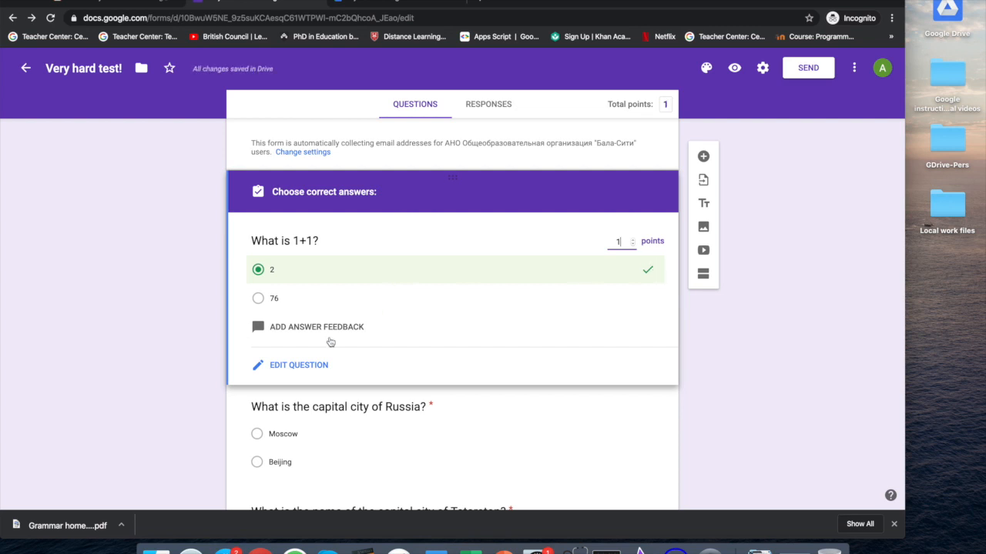
left_click(296, 365)
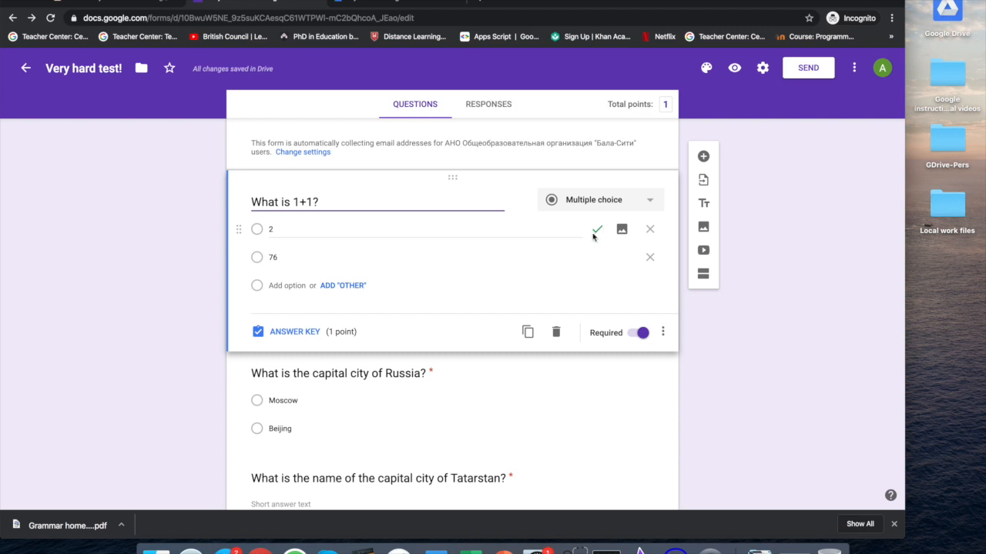
Step: Set the answer key of the capital of Russia question to Moscow, worth 2 points
scroll(193, 403, "down", 1)
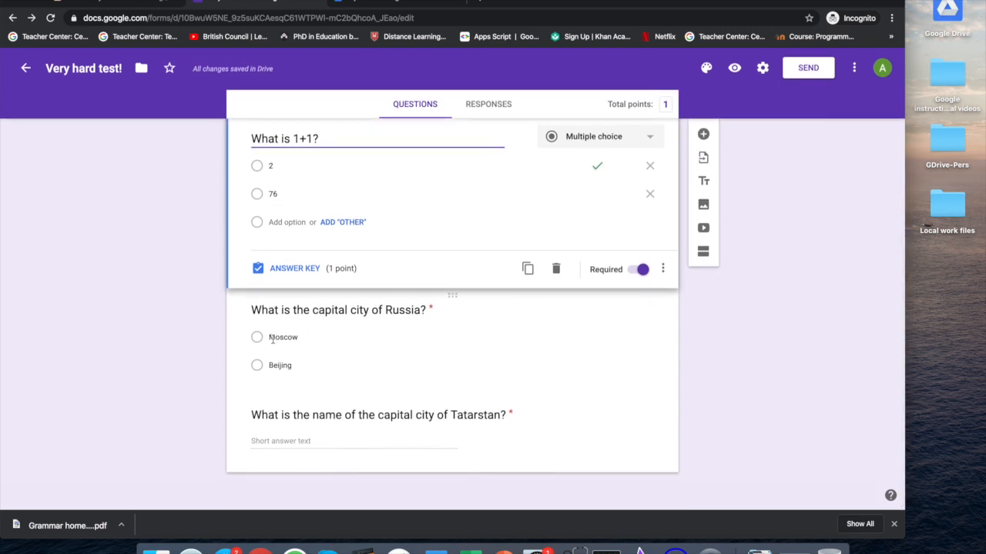
left_click(307, 327)
left_click(285, 376)
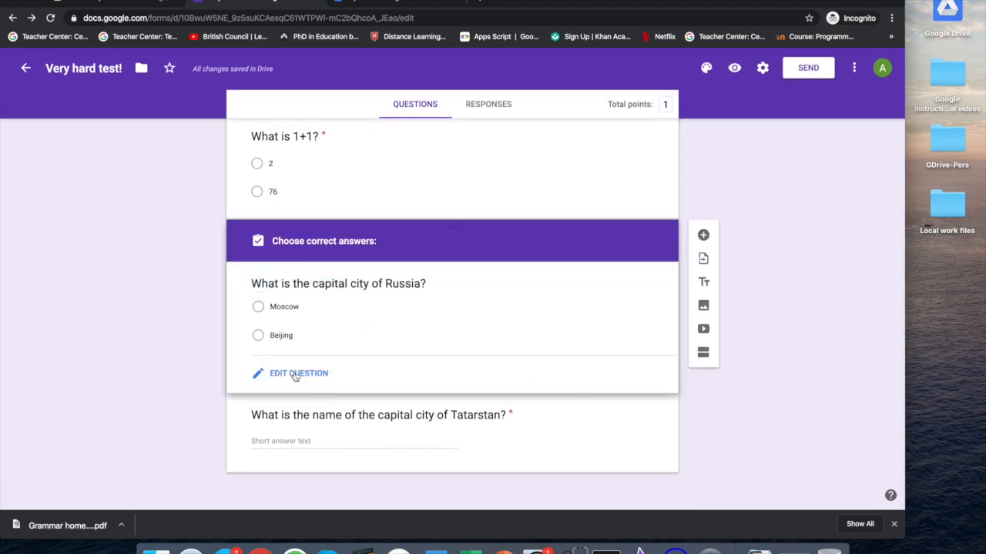
left_click(257, 311)
left_click(629, 285)
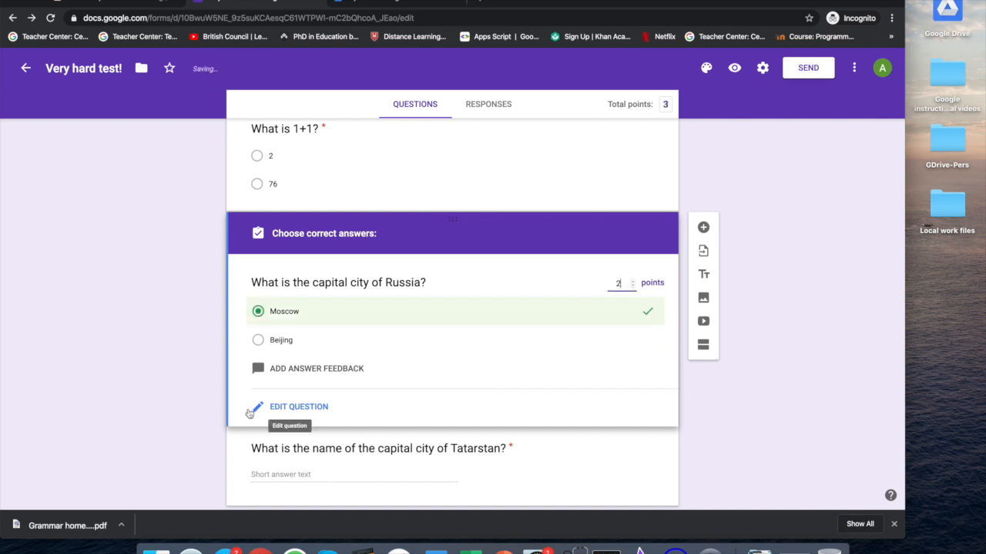
left_click(296, 407)
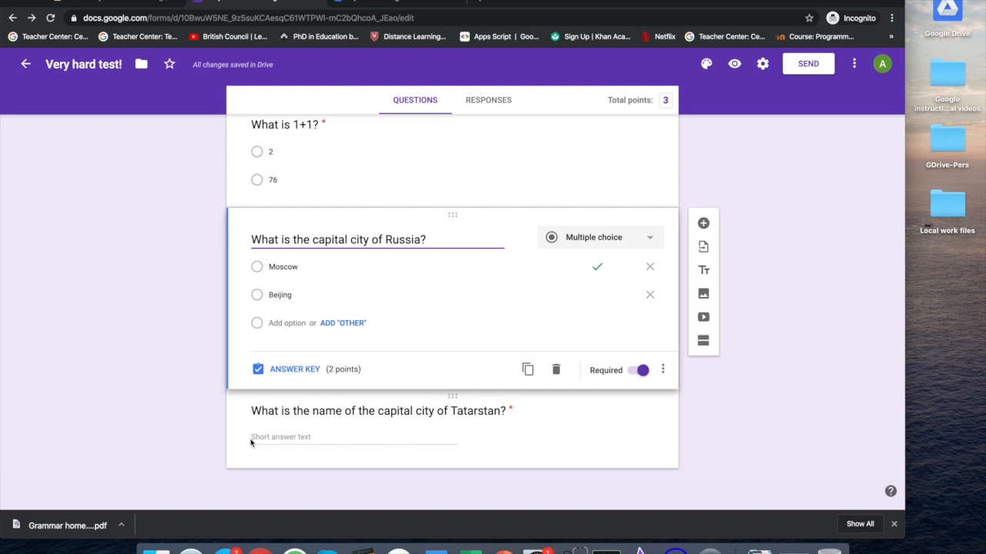
Step: Make the capital city of Tatarstan question worth 5 points in its answer key
left_click(275, 417)
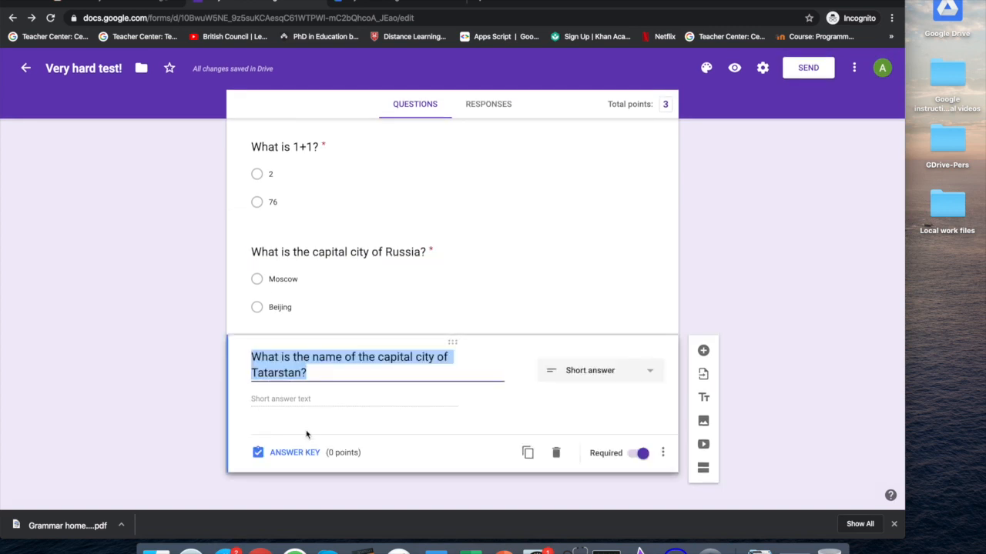
left_click(295, 453)
left_click(621, 405)
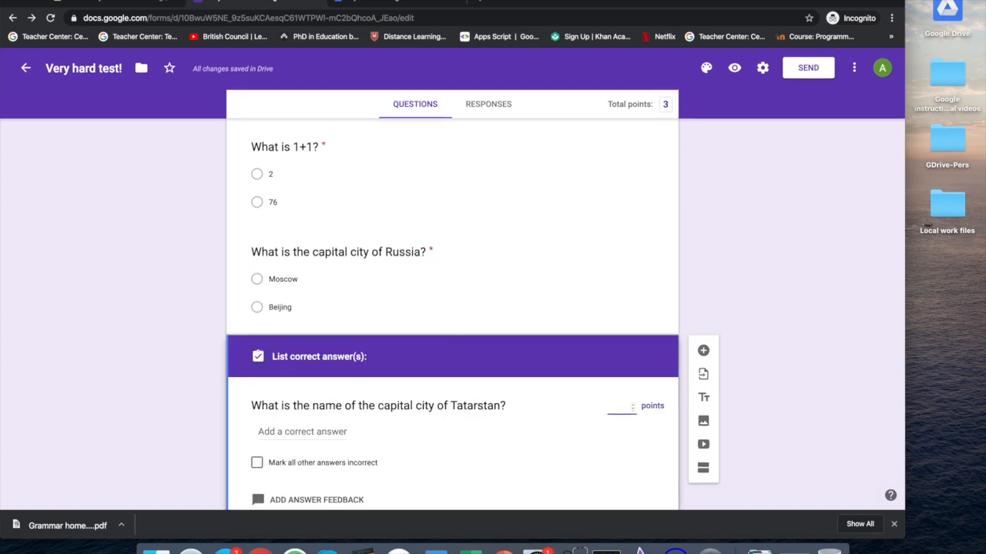
type("5")
Step: List Kazan and kazan as correct answers to the Tatarstan question
scroll(385, 369, "down", 2)
left_click(316, 346)
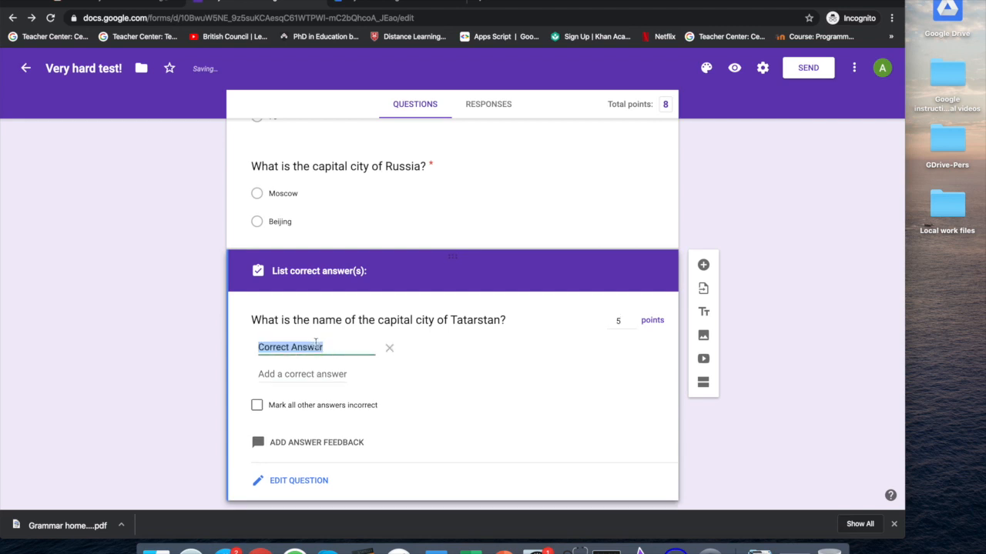
type("Kaz")
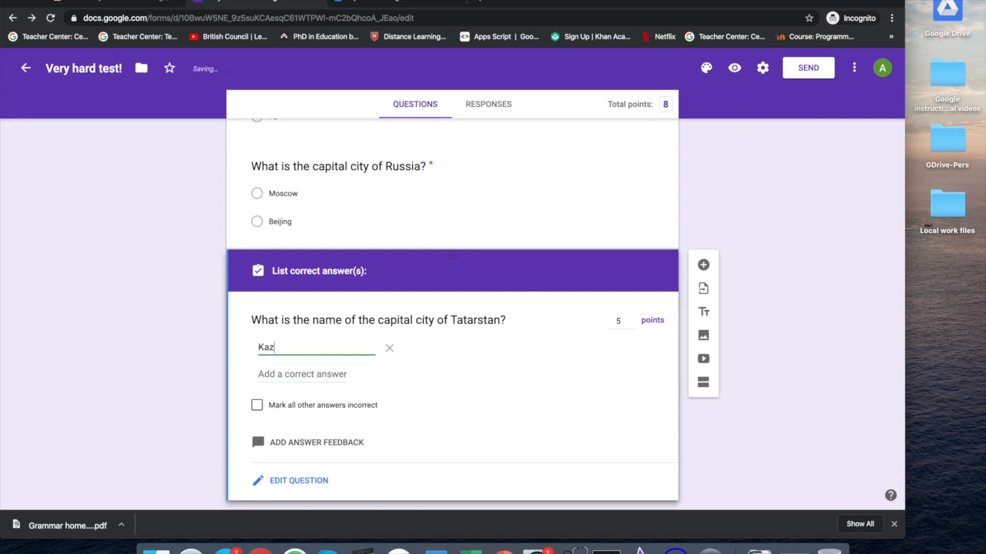
left_click(322, 374)
type("kazan")
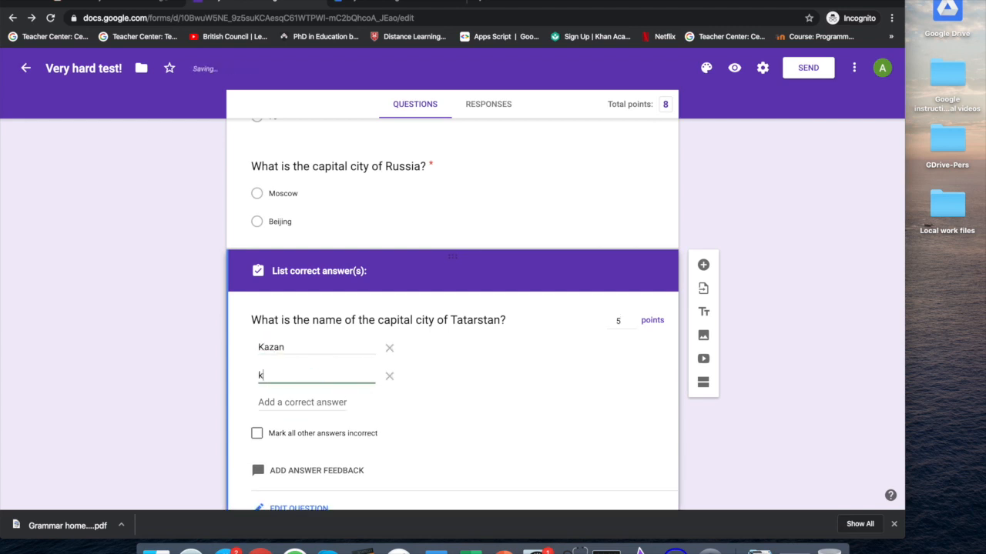
Step: Add the Cyrillic spellings Казань and казань as correct answers to the Tatarstan question
left_click(307, 403)
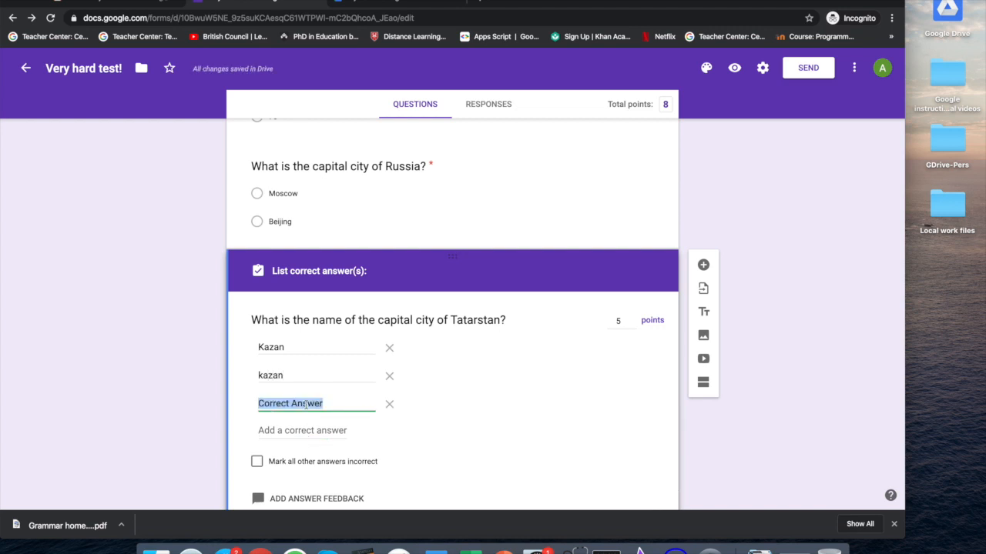
type("Ka")
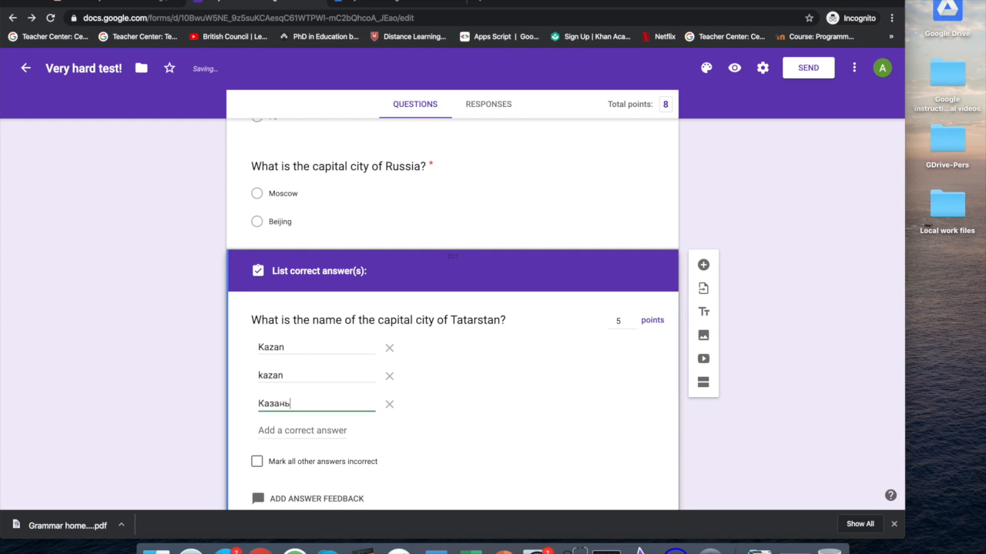
left_click_drag(294, 405, 255, 409)
key("ctrl+c")
left_click(277, 431)
key("ctrl+v")
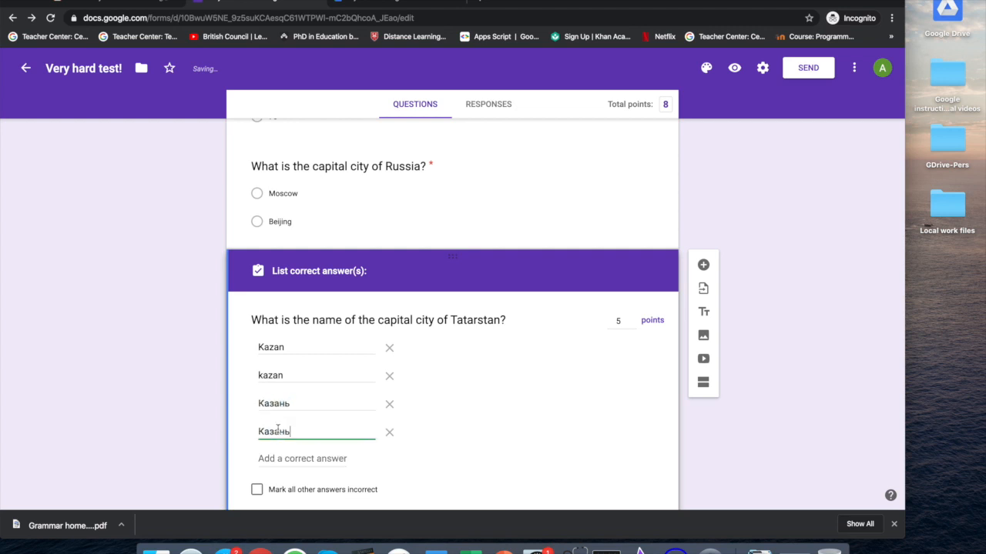
key("BackSpace")
type("к")
Step: Add казан and Казан as correct answers, and mark all other answers incorrect
left_click_drag(297, 431, 243, 433)
key("ctrl+c")
left_click(277, 460)
key("ctrl+v")
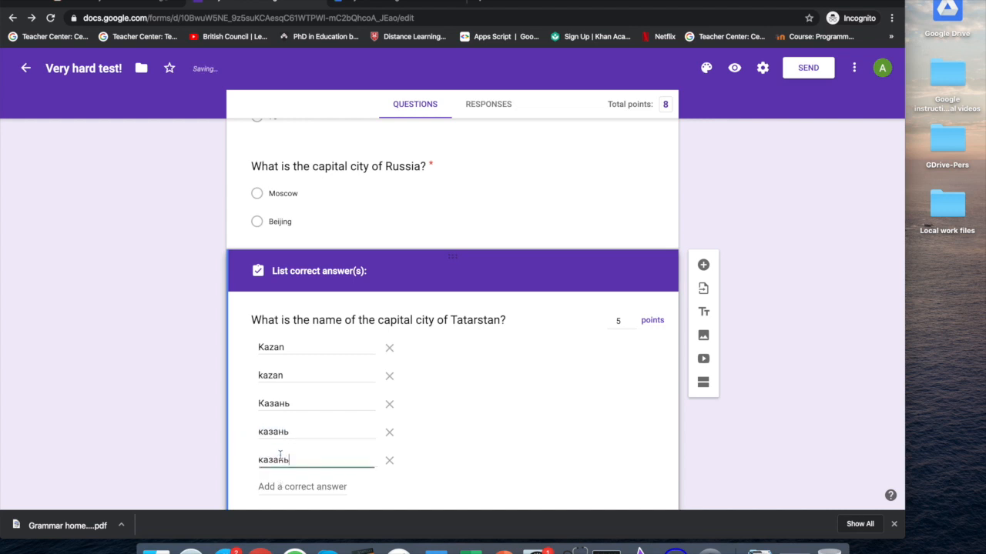
left_click_drag(317, 460, 246, 462)
key("ctrl+c")
left_click(266, 483)
key("ctrl+v")
key("BackSpace")
type("К")
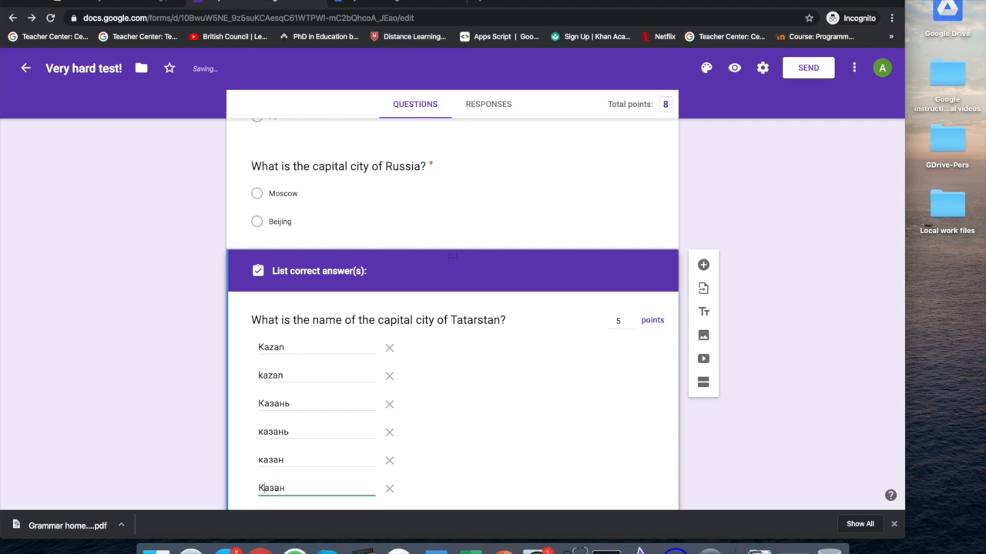
scroll(355, 473, "down", 3)
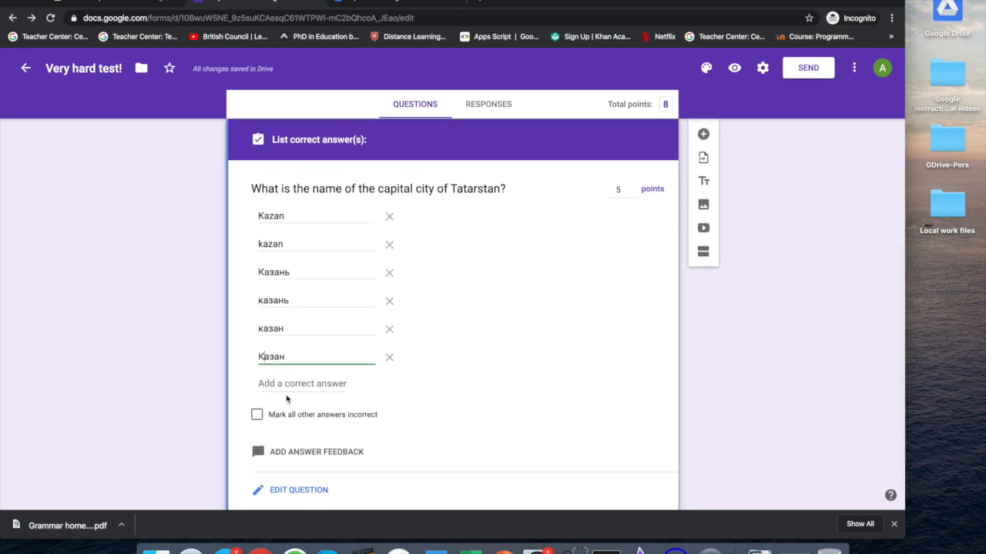
left_click(259, 418)
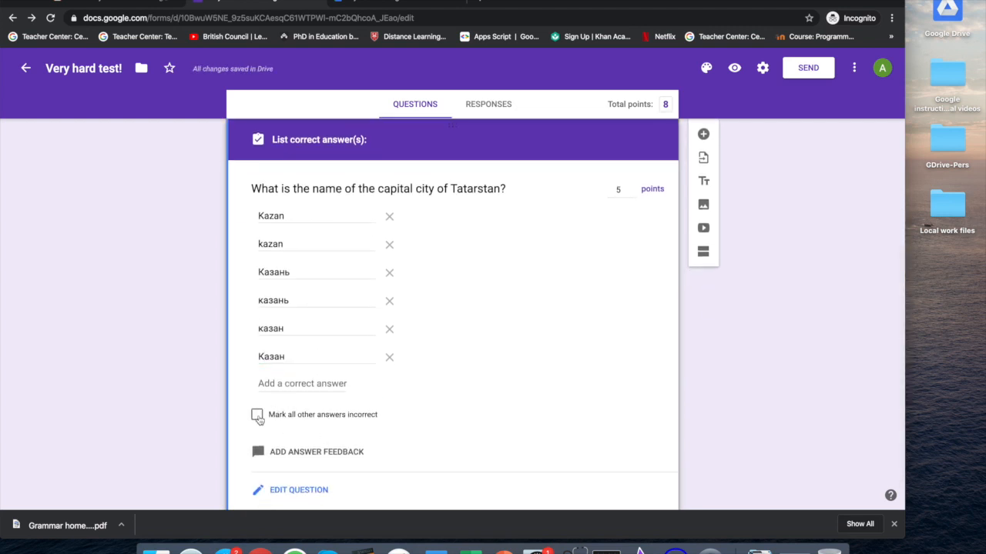
Step: Add the answer feedback "Did you spell the name correctly?" to the Tatarstan question, save it and close the answer key
left_click(293, 453)
left_click(361, 140)
type("Вшв нщг")
key("BackSpace")
key("BackSpace")
key("BackSpace")
key("BackSpace")
key("BackSpace")
key("BackSpace")
key("BackSpace")
type("Did you spell the ")
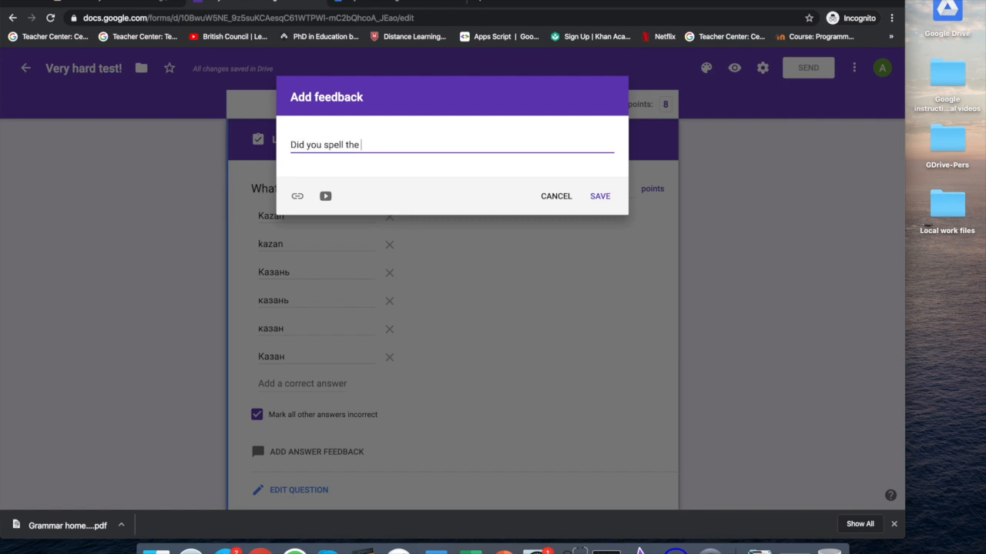
type("name correctly?")
left_click(600, 196)
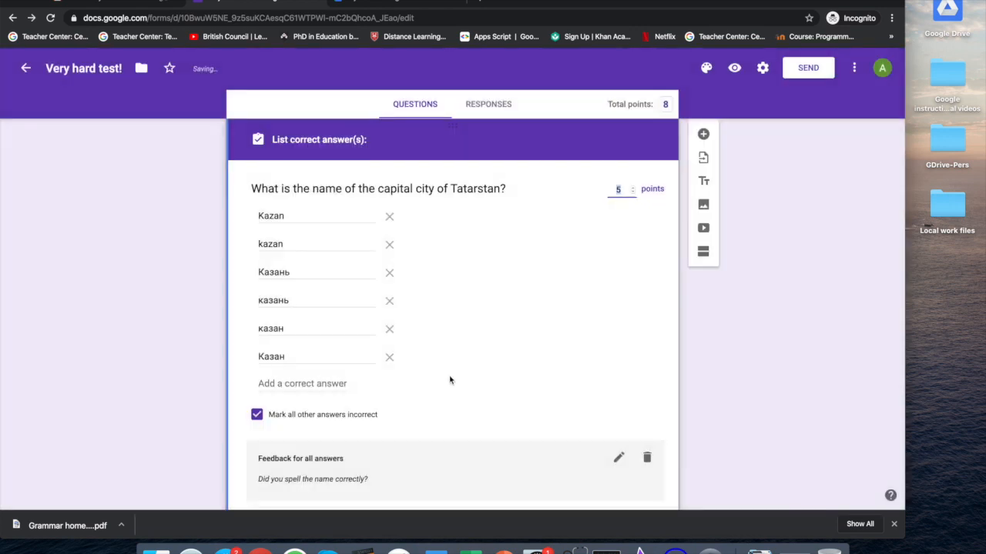
left_click(289, 453)
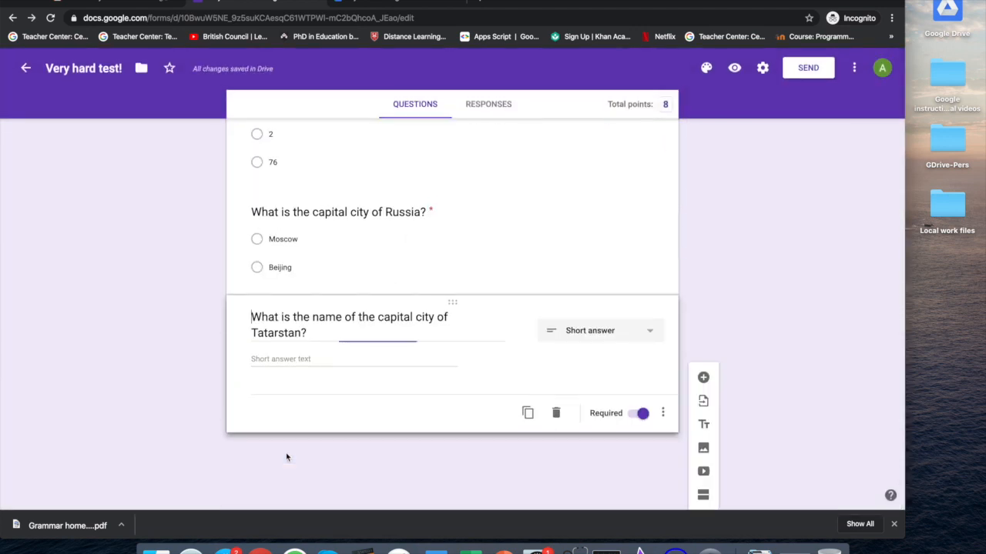
Step: Check the Very hard test! file in My Drive and return to the form editor
scroll(558, 303, "up", 4)
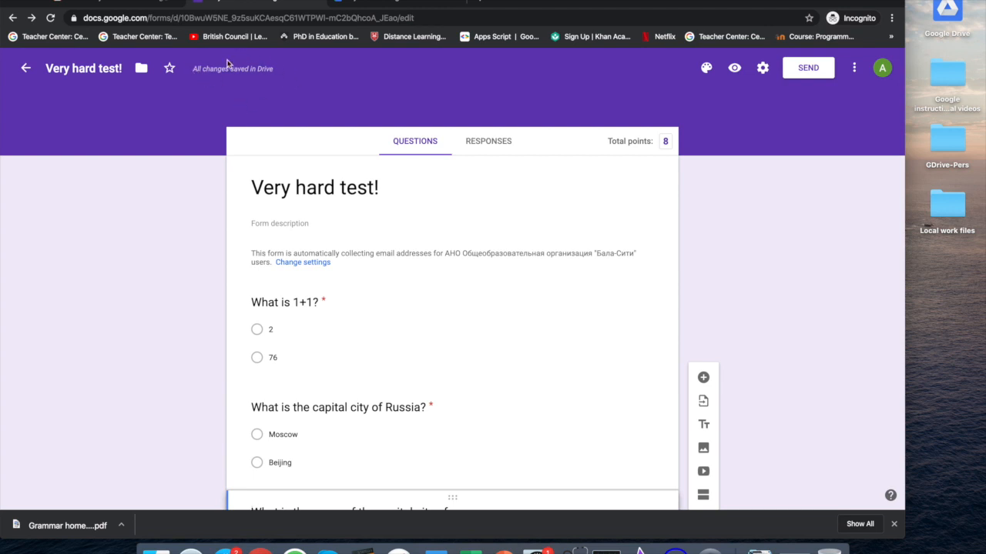
left_click(357, 4)
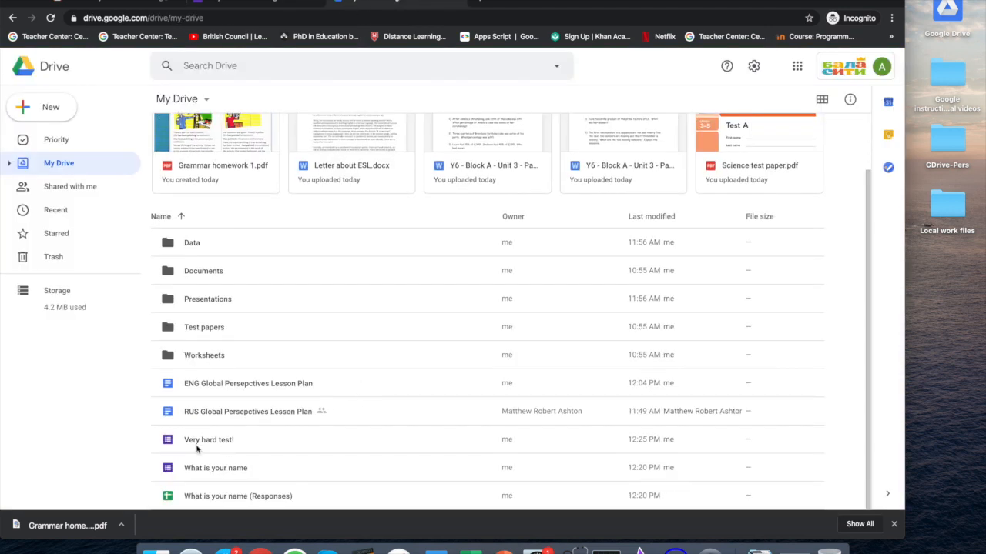
left_click(271, 5)
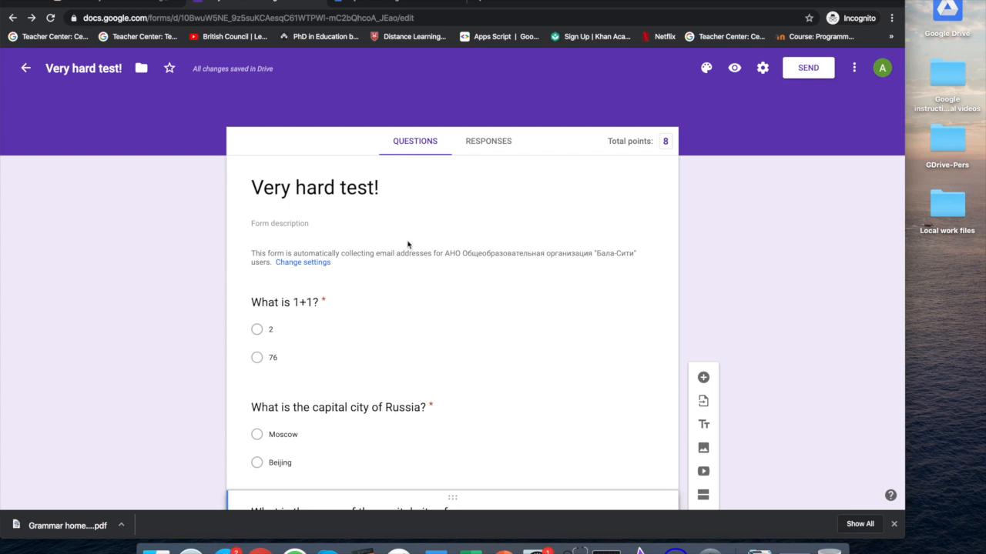
Step: Preview the quiz, answer its questions with 2, Beijing and Kazzan, and submit the response
left_click(734, 69)
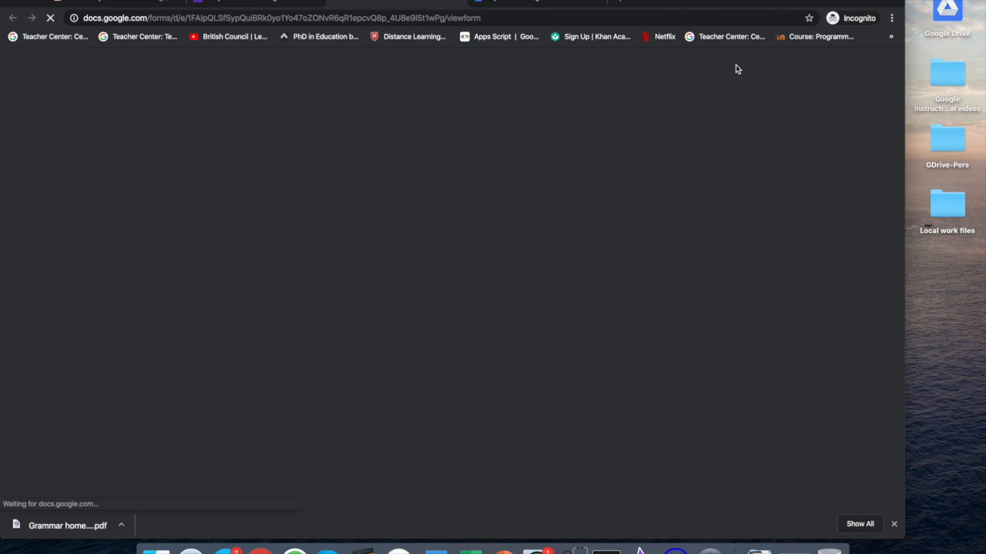
scroll(726, 254, "down", 1)
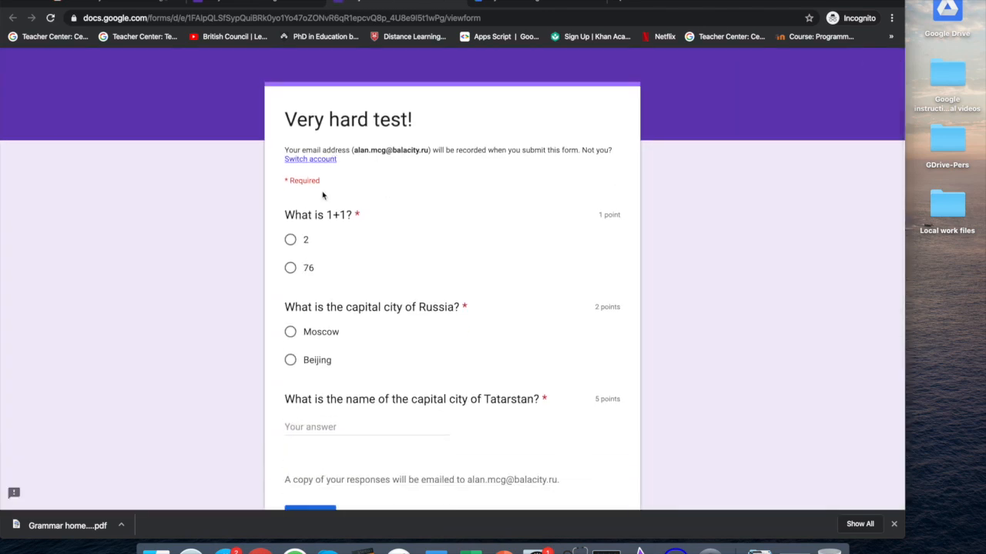
left_click(290, 240)
scroll(343, 309, "down", 1)
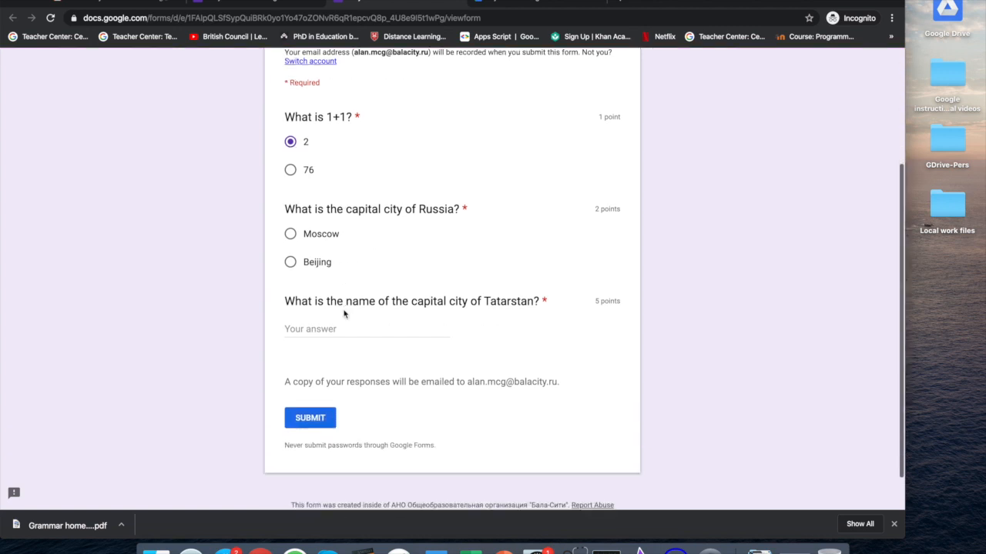
left_click(296, 265)
left_click(327, 329)
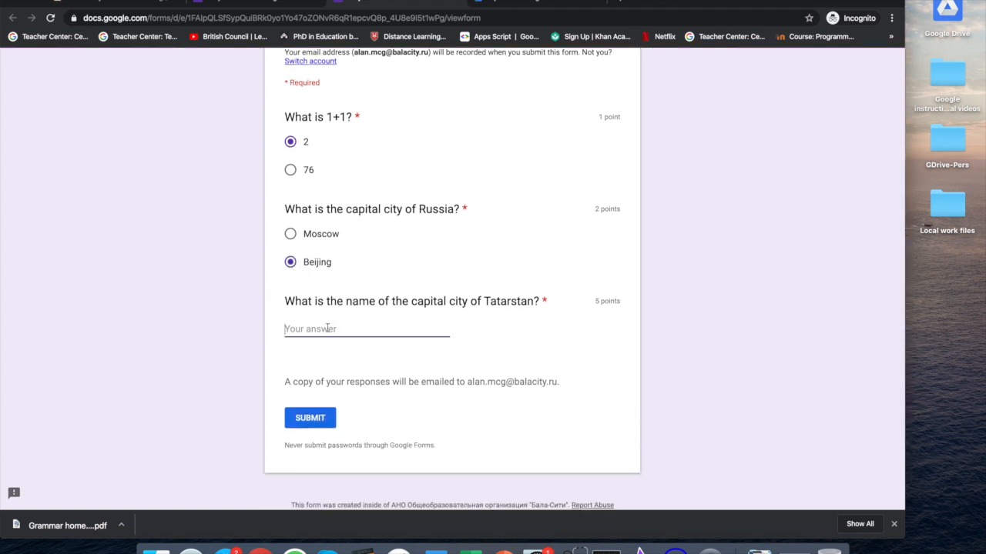
type("Kazzan")
left_click(309, 418)
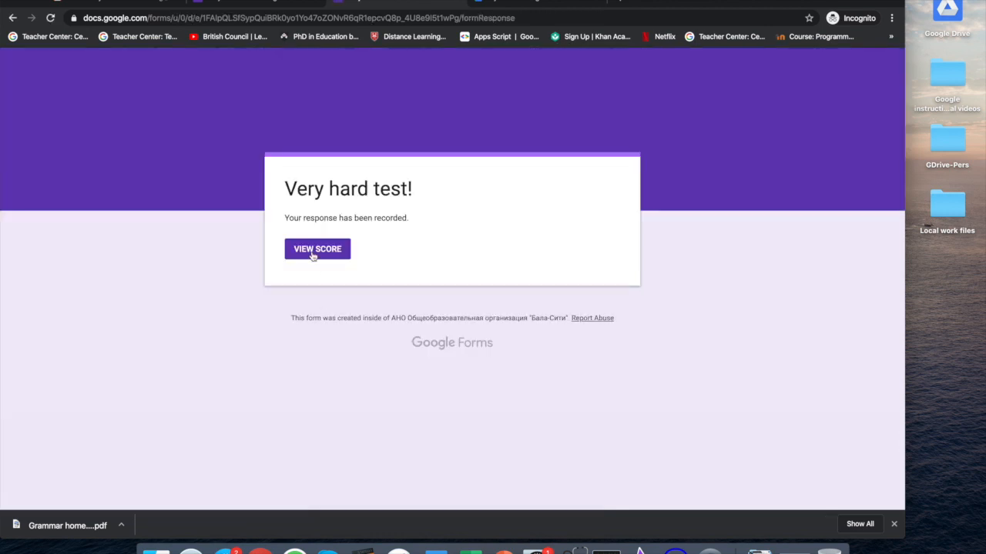
Step: View the score of the submitted quiz and review the marked answers, correct answers and feedback
left_click(317, 250)
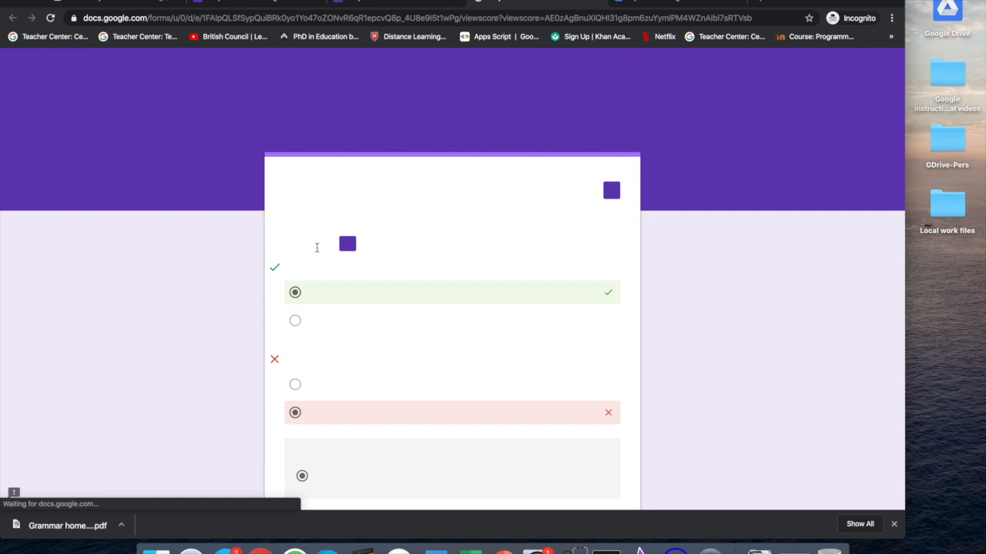
scroll(269, 311, "down", 2)
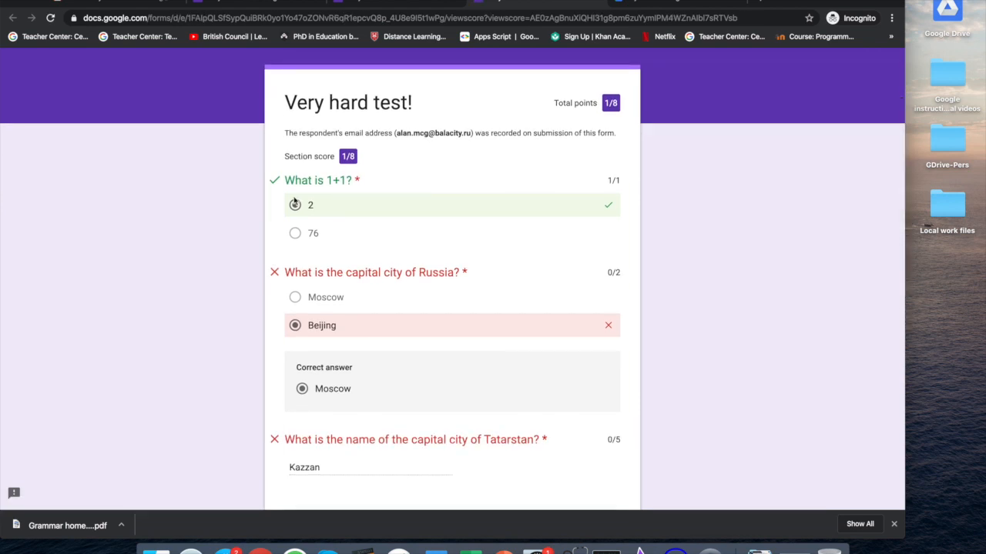
scroll(334, 398, "down", 5)
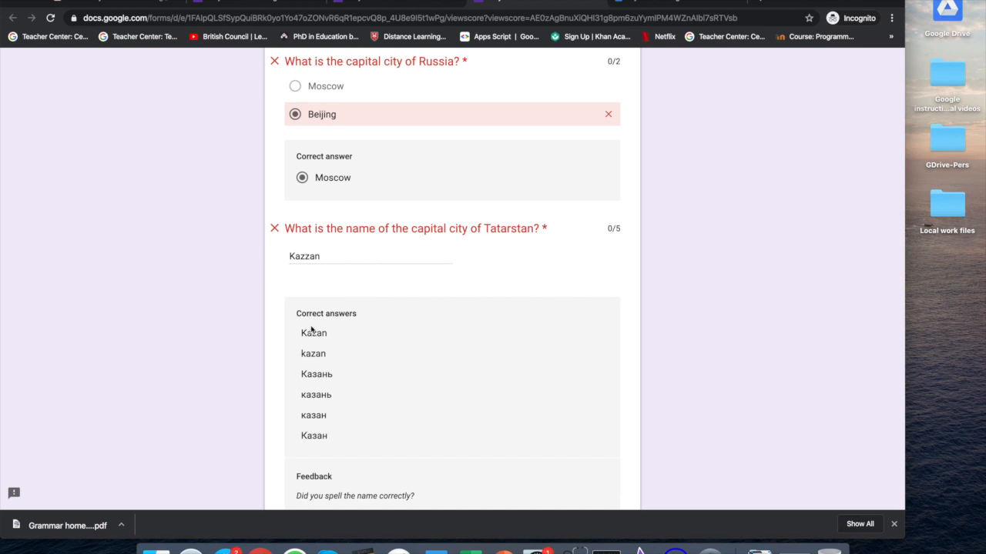
scroll(329, 387, "down", 1)
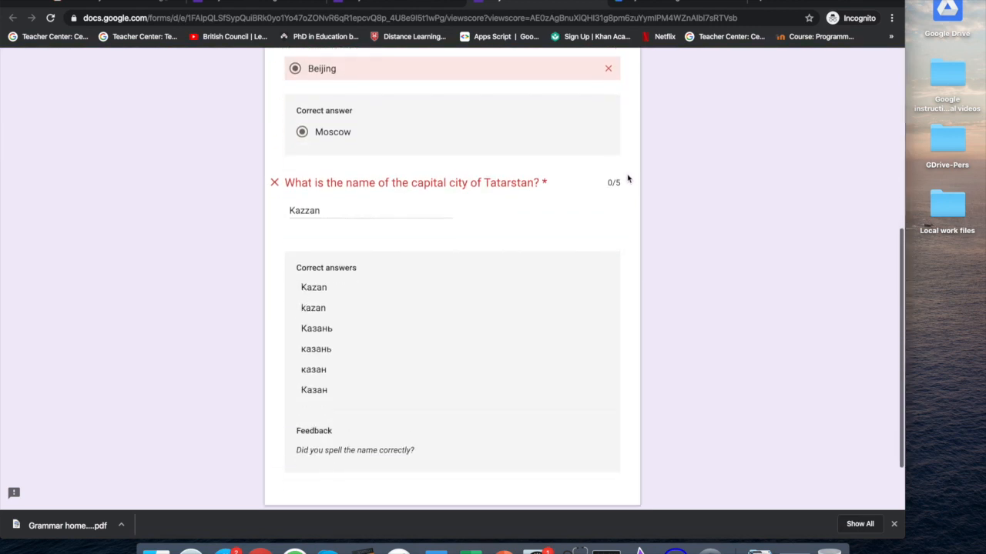
scroll(629, 179, "down", 2)
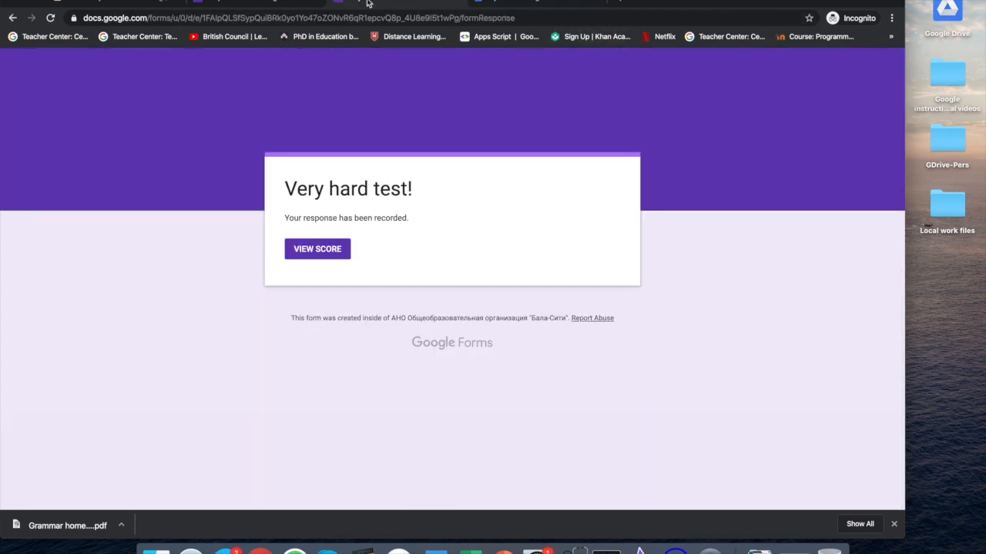
Step: Close the submitted preview, return to the form editor and view the responses by question, by individual and as a summary
left_click(462, 3)
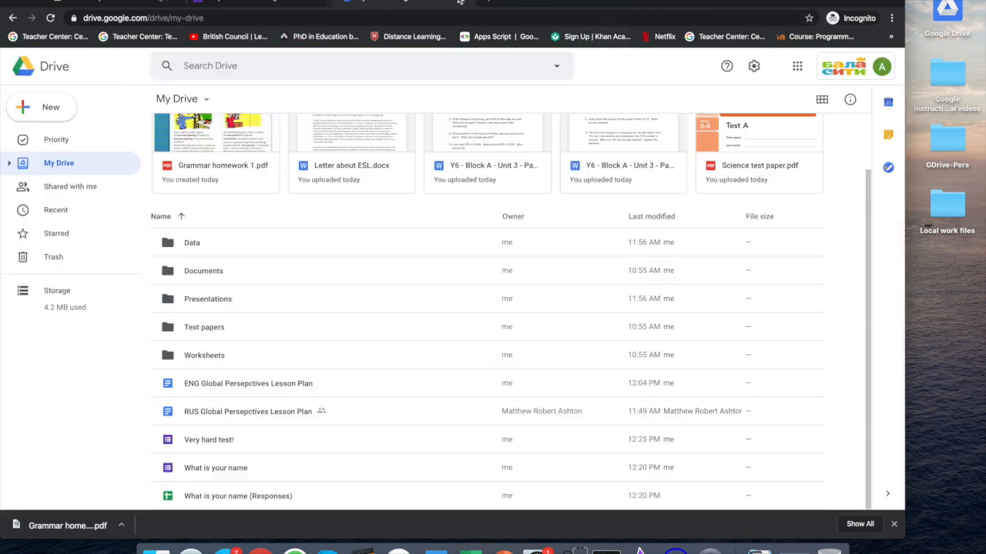
left_click(248, 4)
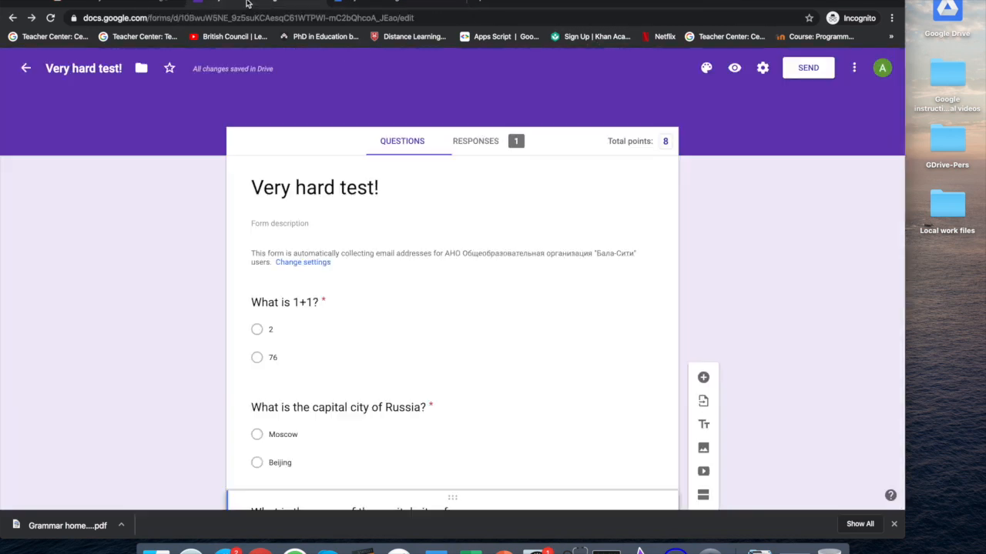
left_click(475, 142)
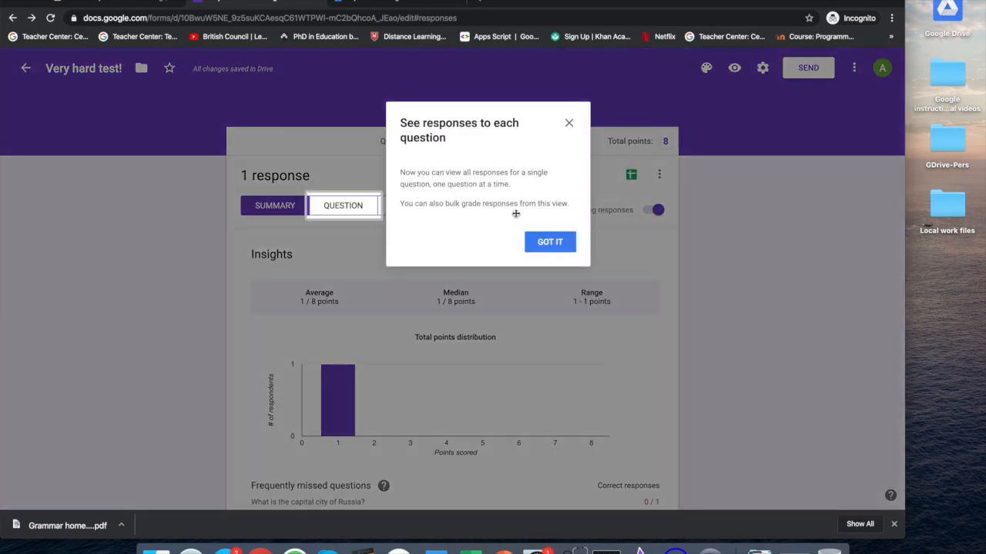
left_click(566, 124)
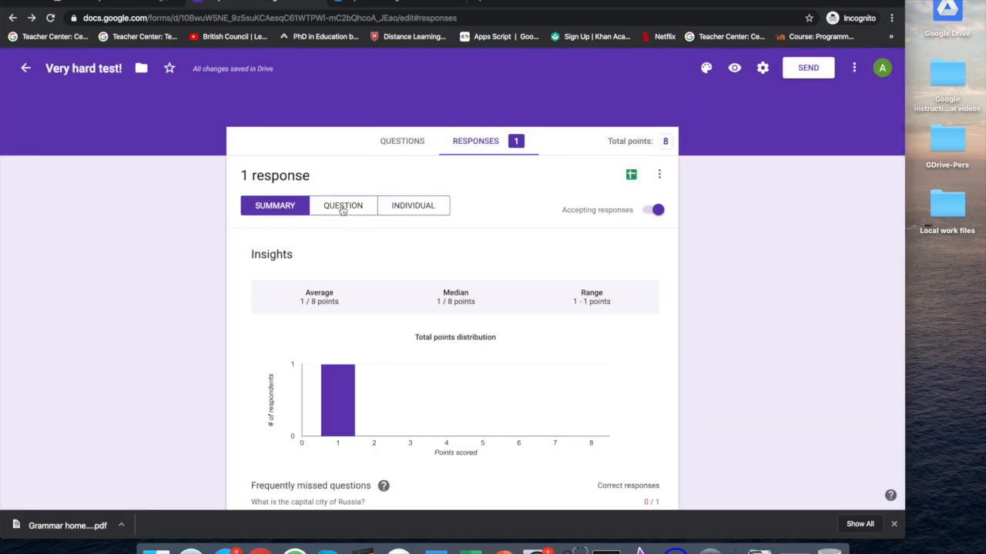
left_click(342, 208)
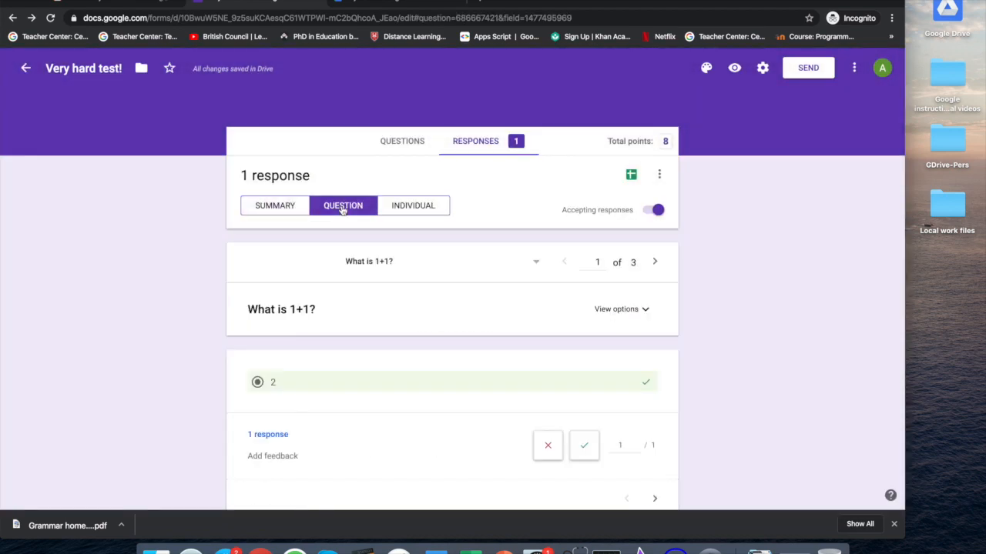
left_click(409, 208)
left_click(268, 209)
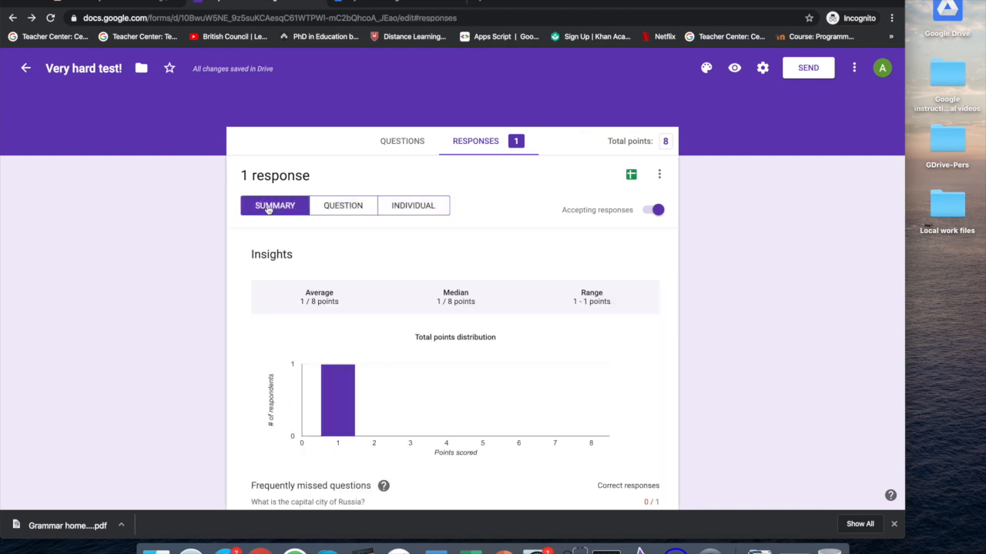